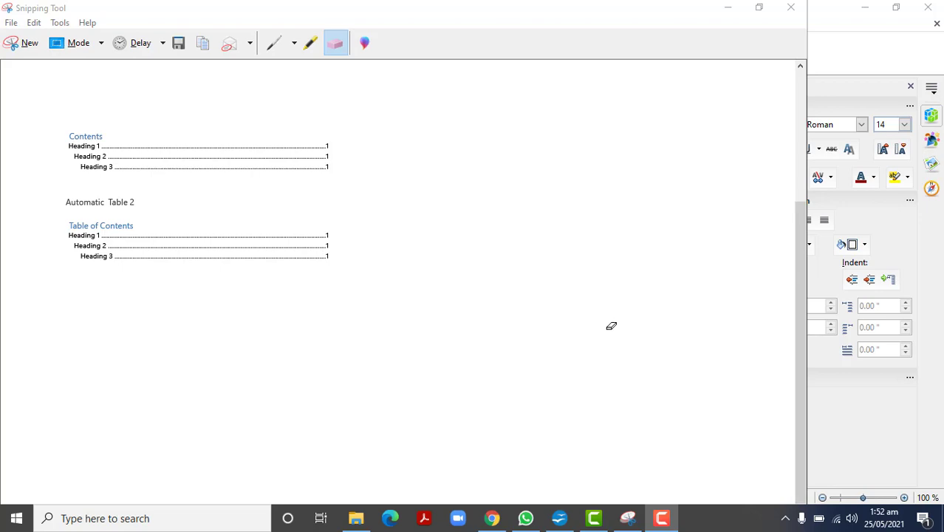
Step: Switch to the Writer document and number the headings: "1." before "Computer Components" and "1.1" before "Hardware: Meeting the Machine"
left_click(845, 429)
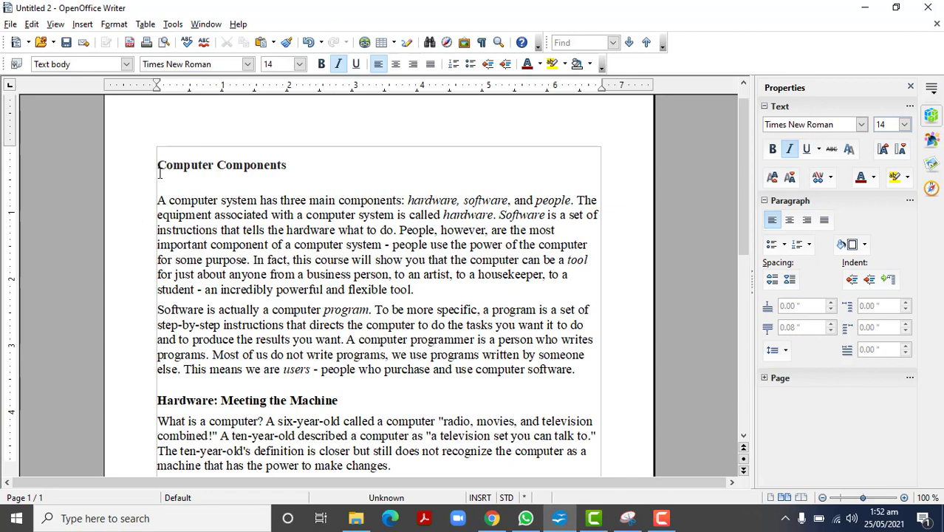
left_click_drag(157, 164, 174, 165)
left_click_drag(254, 161, 277, 161)
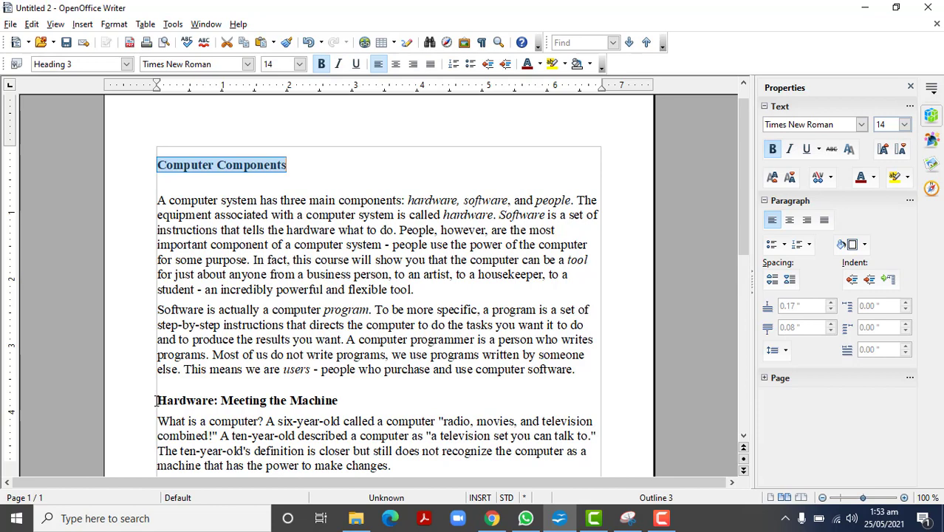
left_click_drag(156, 401, 339, 400)
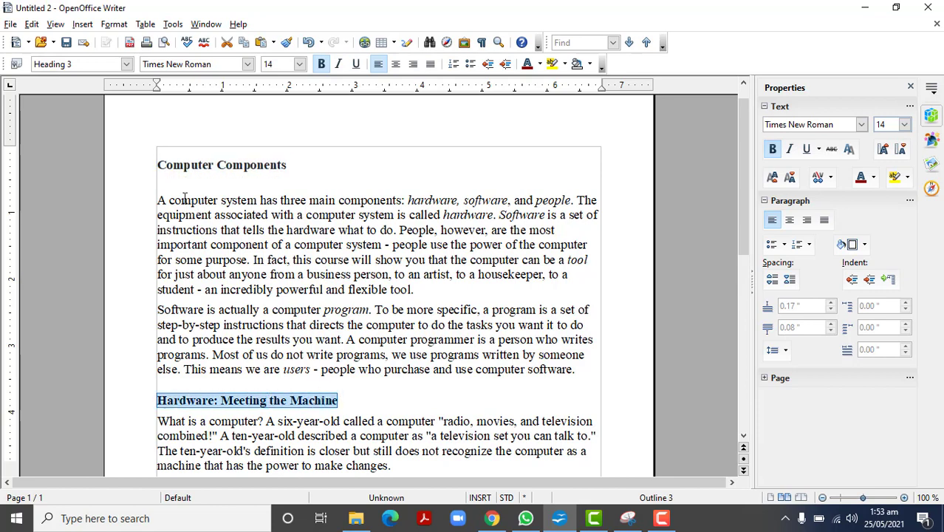
left_click(158, 165)
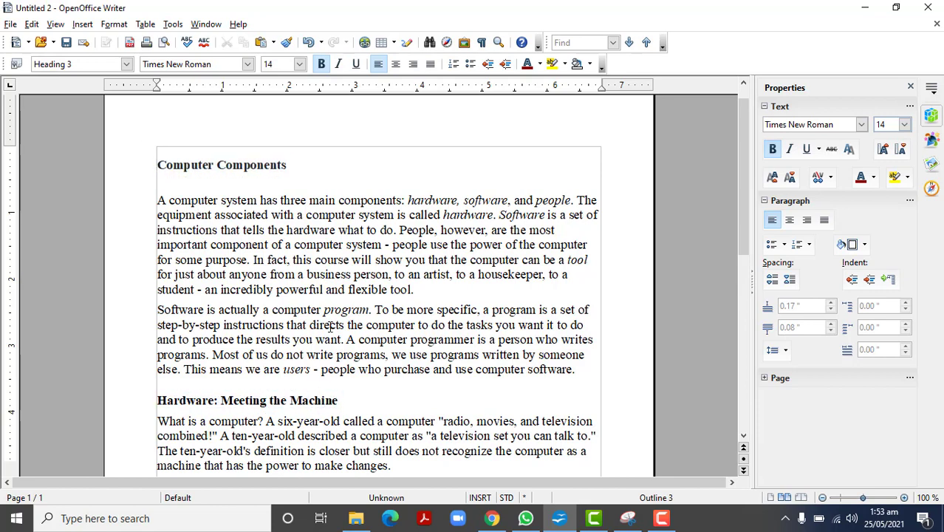
type("1.")
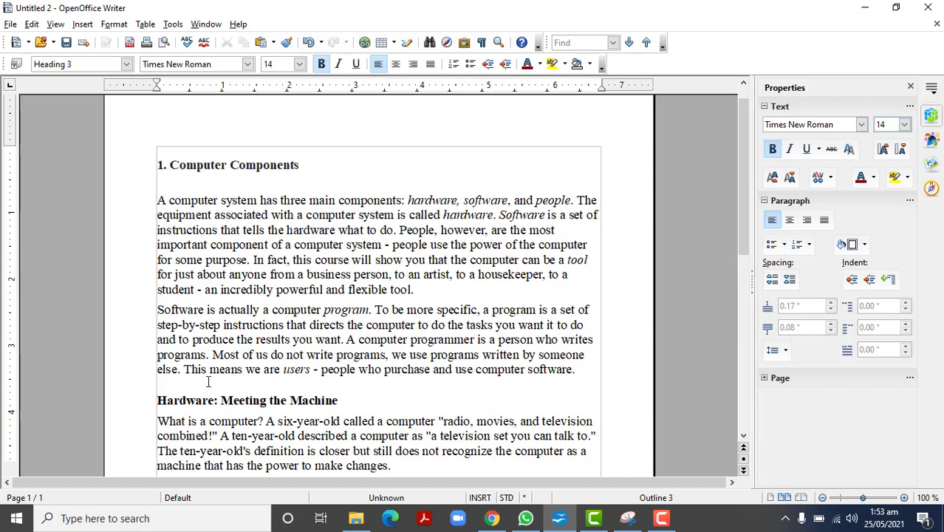
left_click(157, 399)
type("1.1")
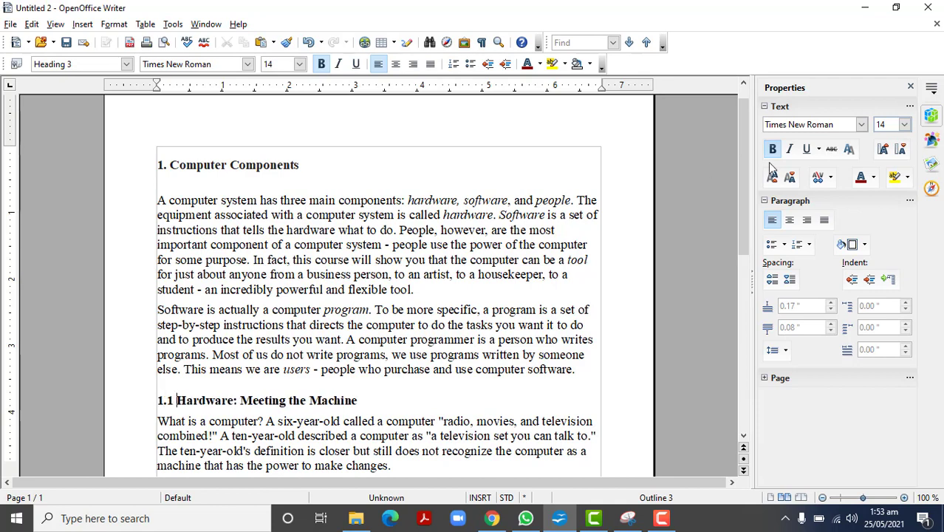
Step: Convert the four items about input, processor, output and storage at the document's end into a numbered list
left_click_drag(747, 223, 767, 383)
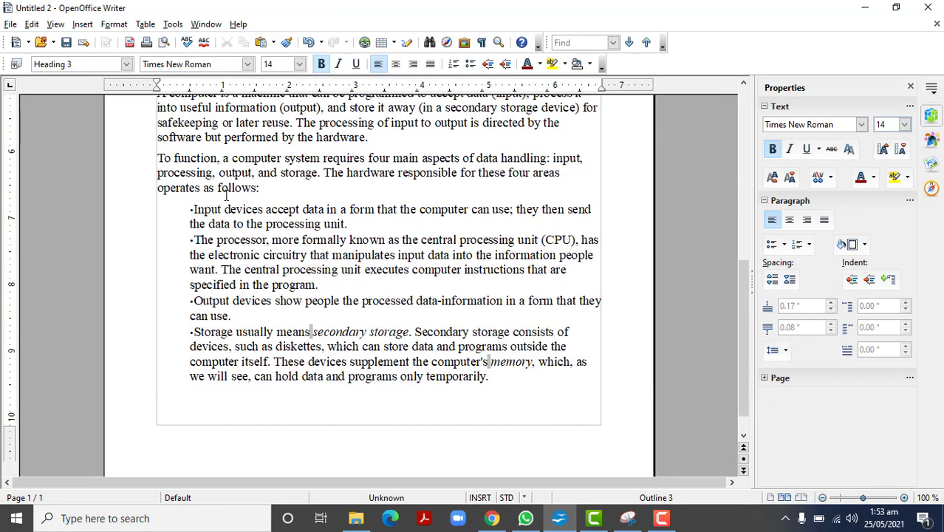
left_click(194, 209)
left_click(490, 377, "shift")
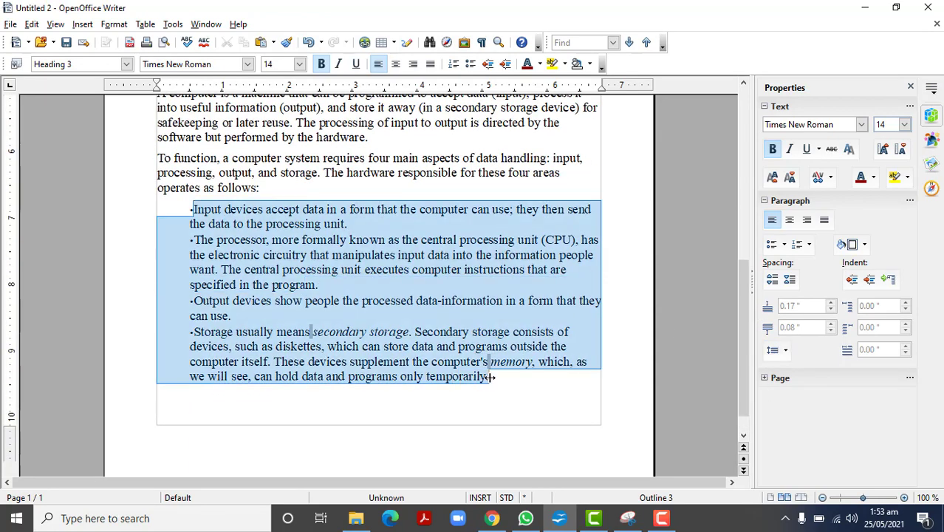
left_click(470, 64)
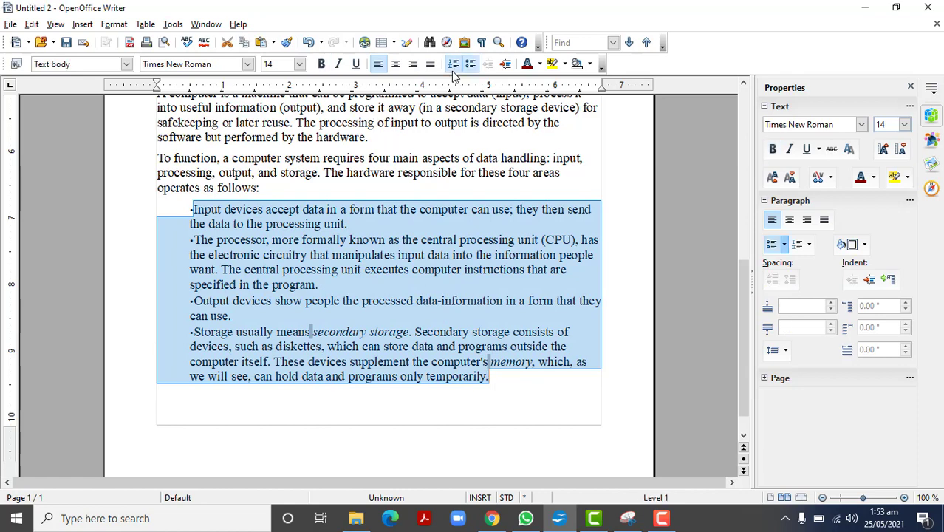
left_click(453, 64)
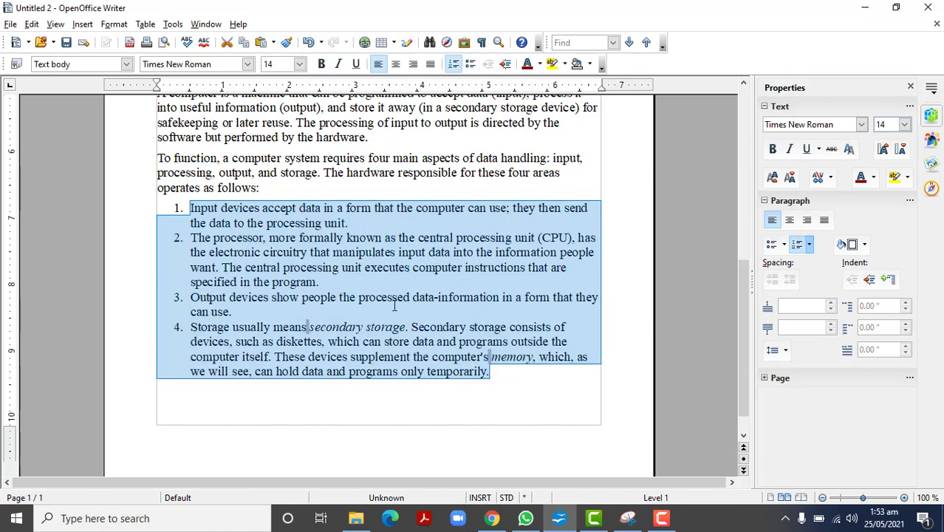
Step: Add a blank line and a bold "Heading 2" line above the paragraph beginning "A computer is a machine"
left_click_drag(738, 337, 739, 280)
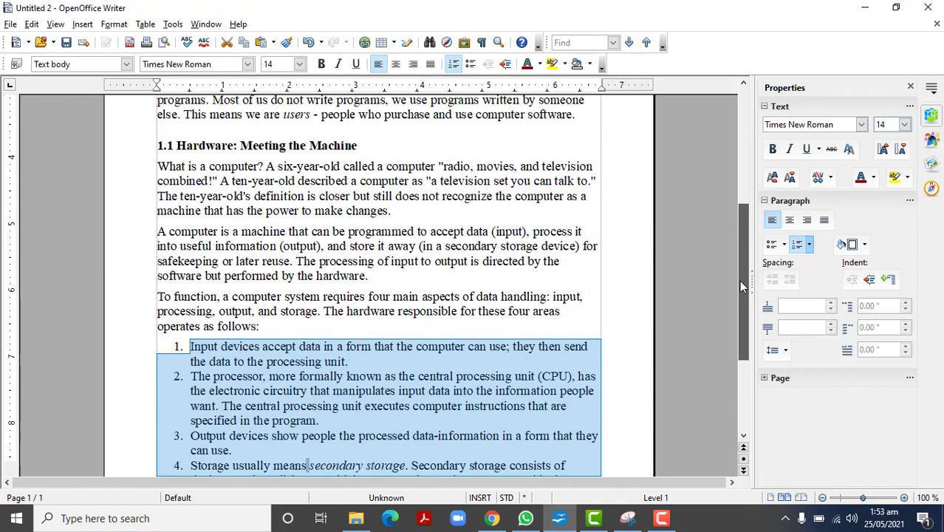
left_click(157, 231)
key("Return")
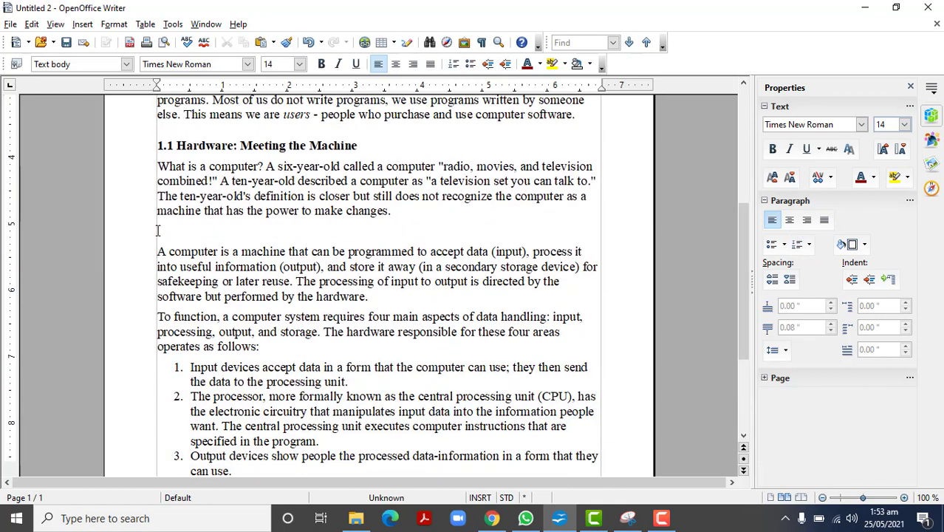
key("Return")
type("Heading ")
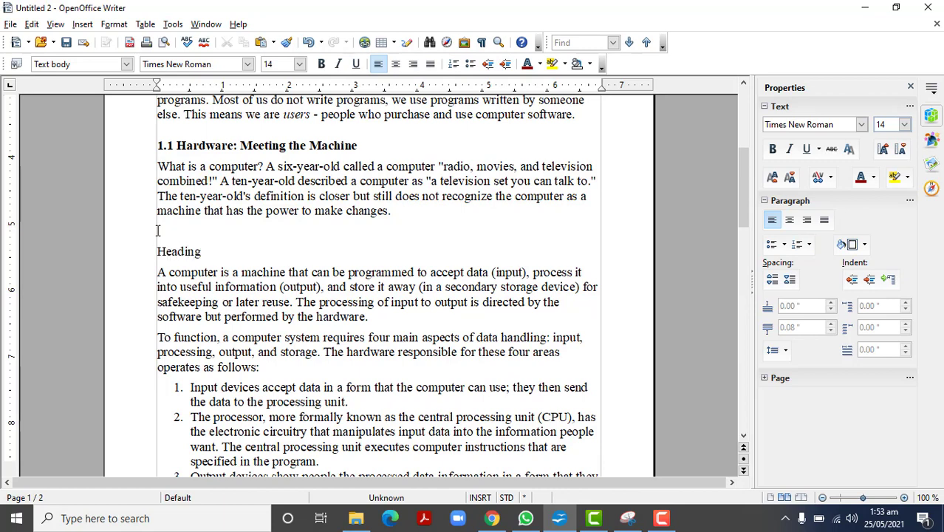
type("2")
left_click_drag(215, 252, 155, 255)
key("ctrl+b")
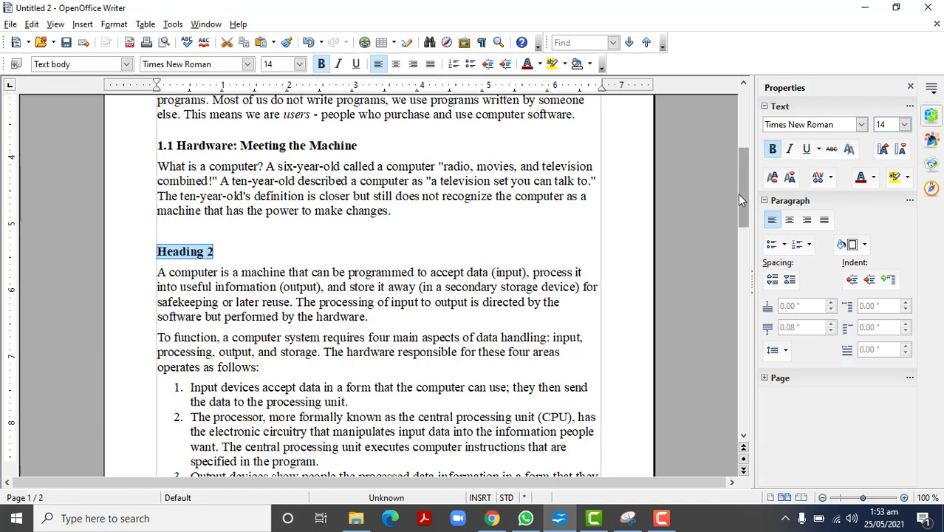
Step: Insert several blank lines above the "1. Computer Components" heading at the start of the document
left_click_drag(736, 195, 732, 111)
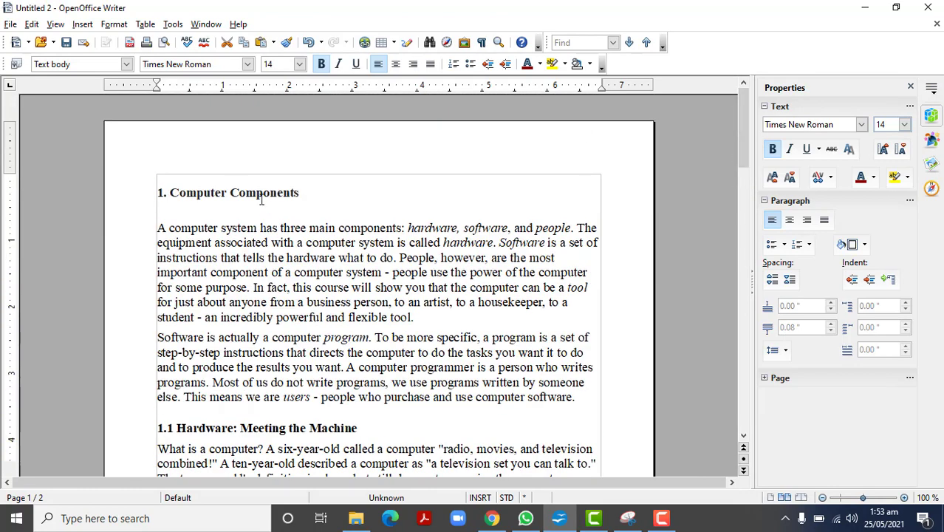
left_click(157, 193)
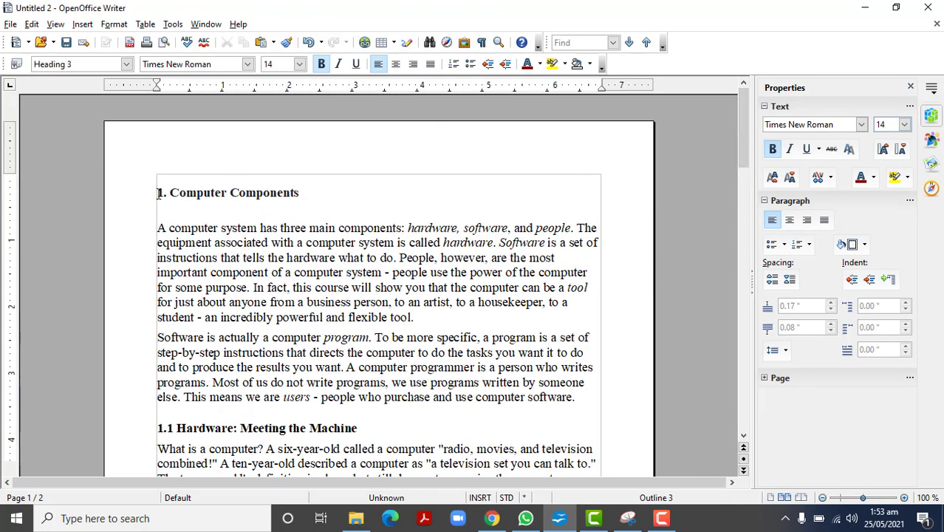
key("Return")
key("Return")
key("Return")
key("Return")
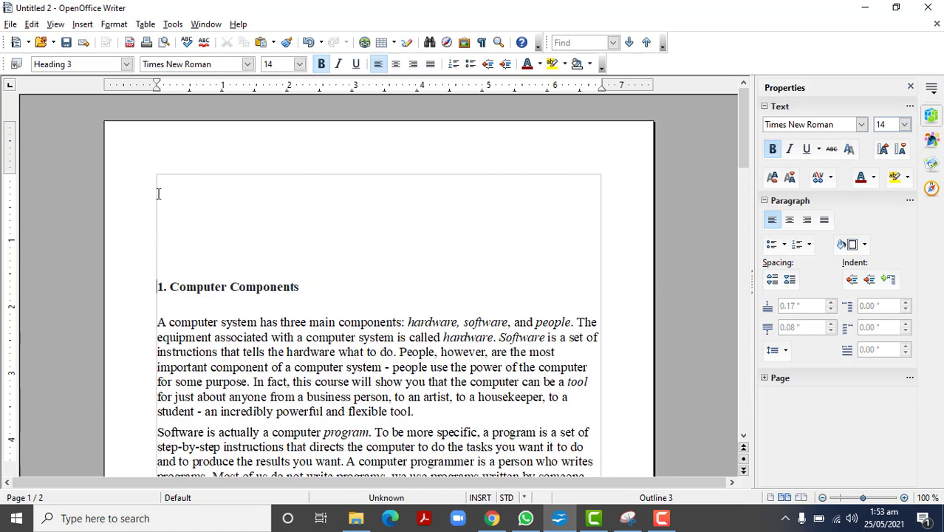
key("Return")
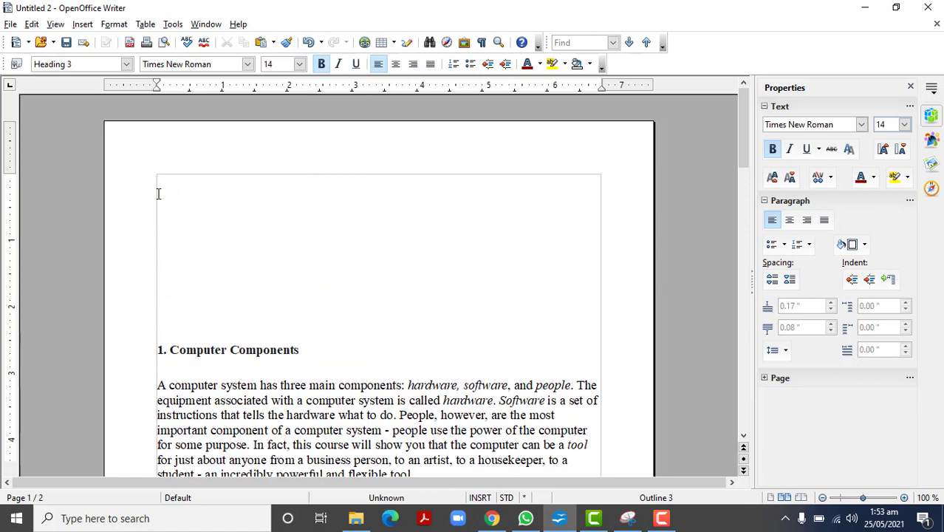
key("Return")
key("Return")
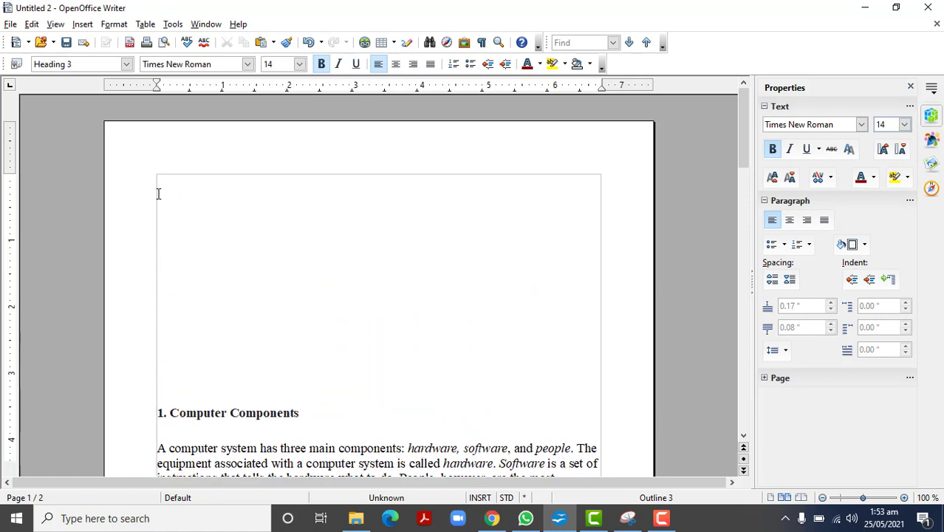
Step: Insert a page break directly before the "1. Computer Components" heading
left_click(81, 24)
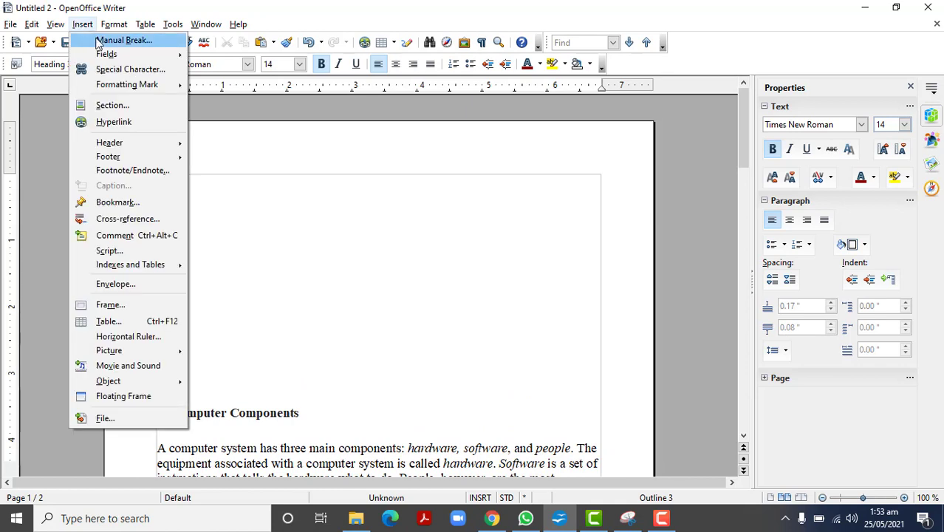
left_click(123, 41)
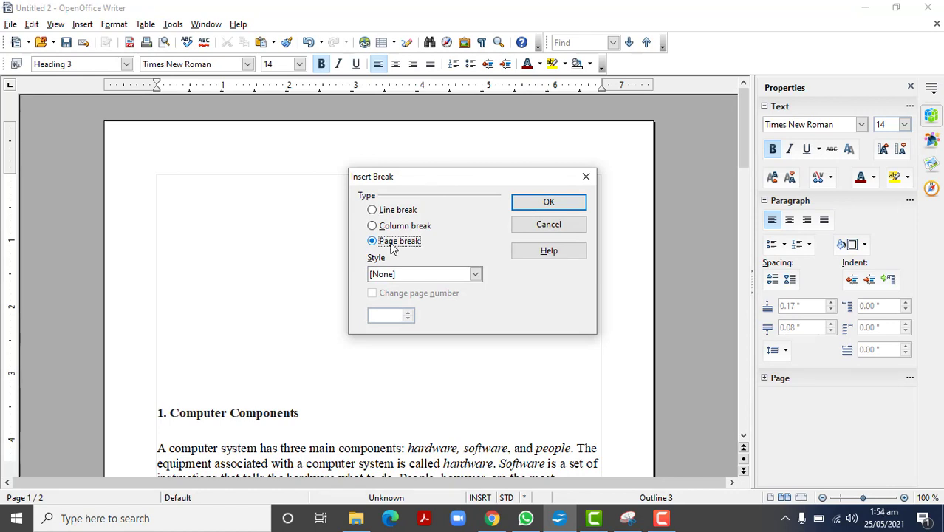
left_click(520, 203)
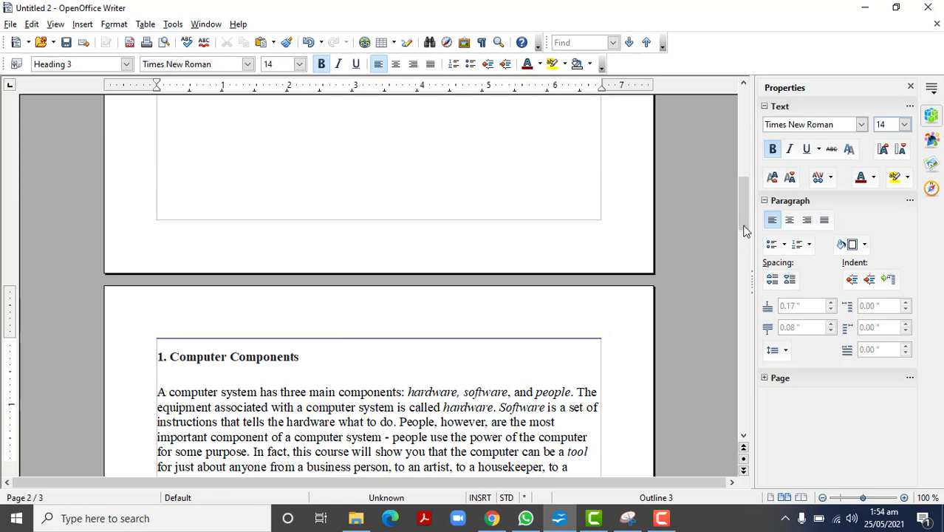
Step: Insert a table of contents titled "Contents" for the entire document on the blank first page
left_click_drag(744, 225, 736, 124)
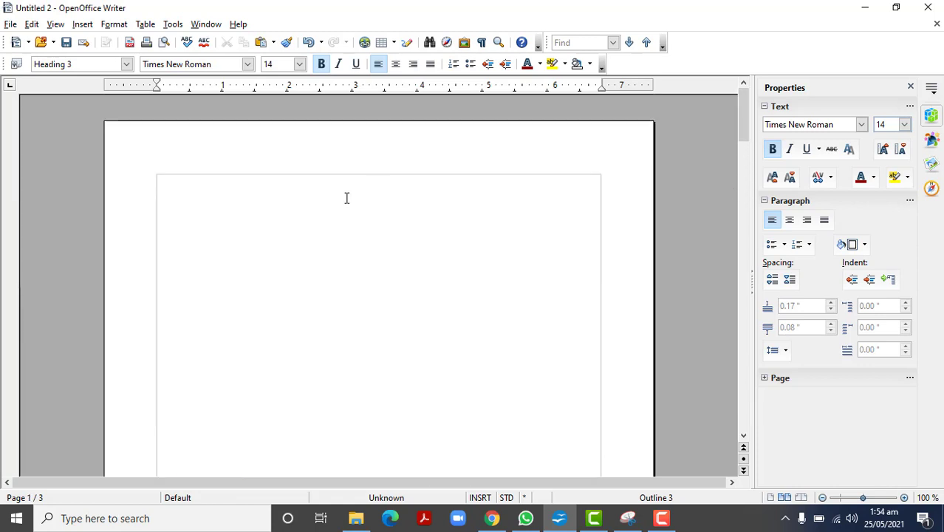
left_click(254, 209)
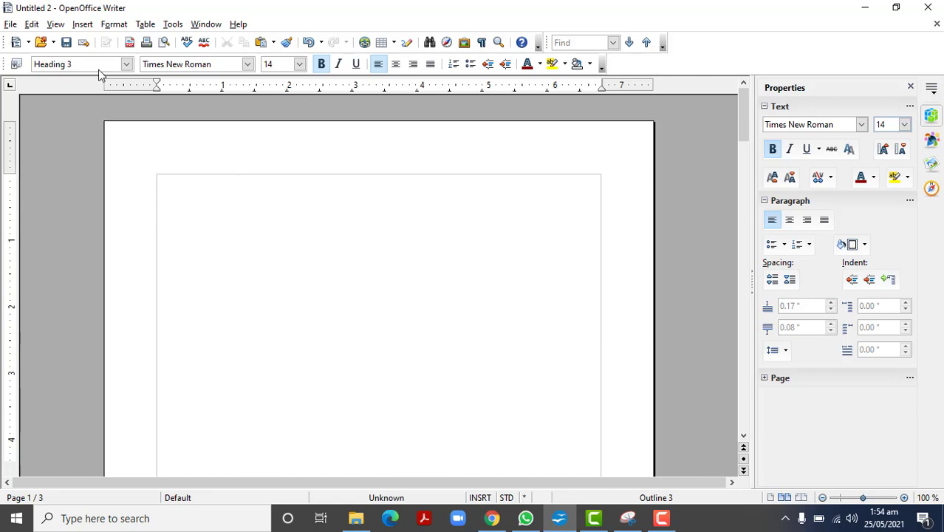
left_click(84, 26)
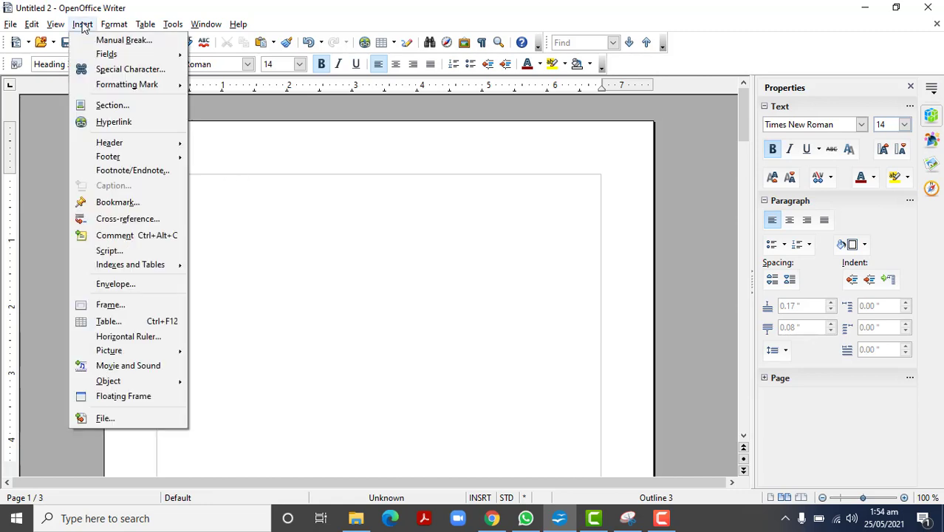
mouse_move(148, 266)
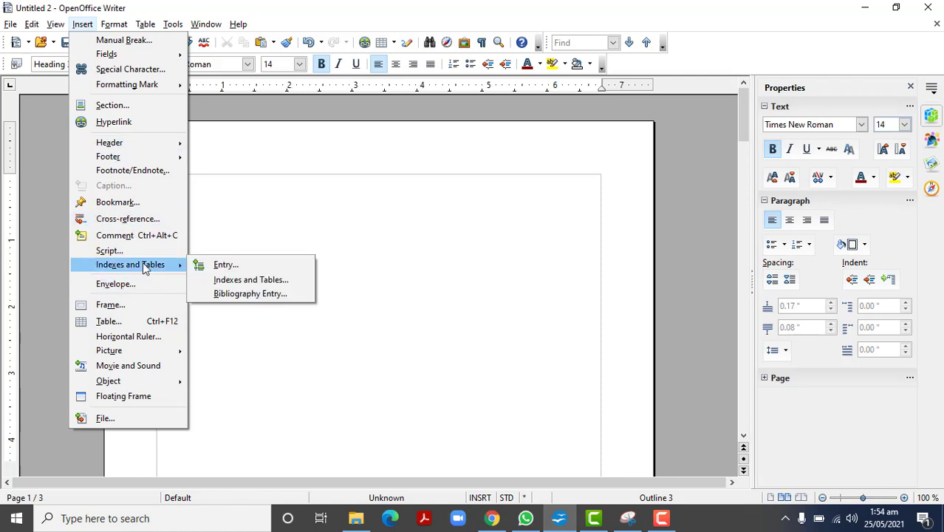
left_click(249, 281)
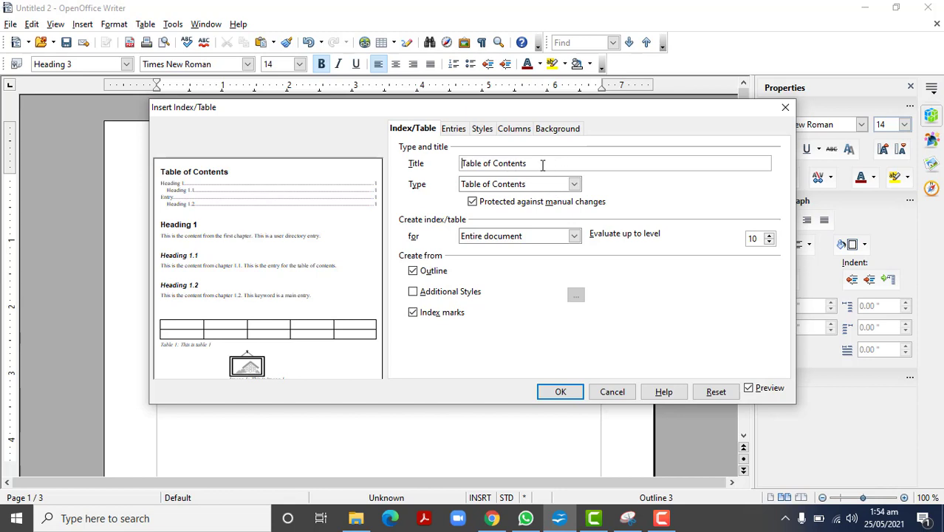
left_click_drag(543, 165, 451, 165)
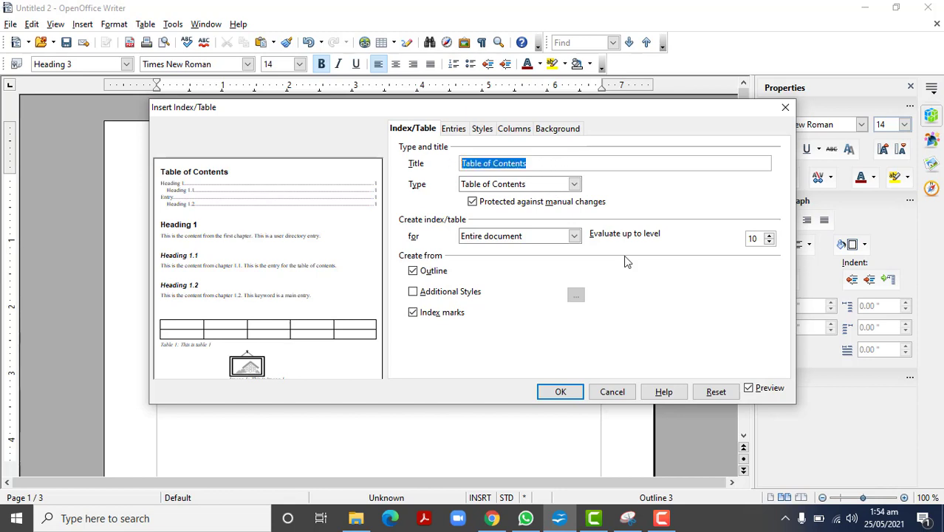
type("Contents")
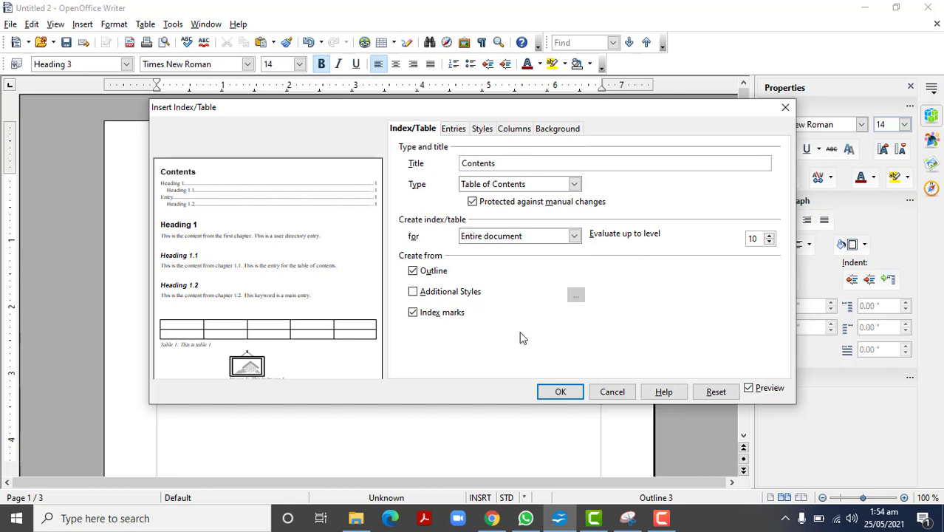
left_click(562, 393)
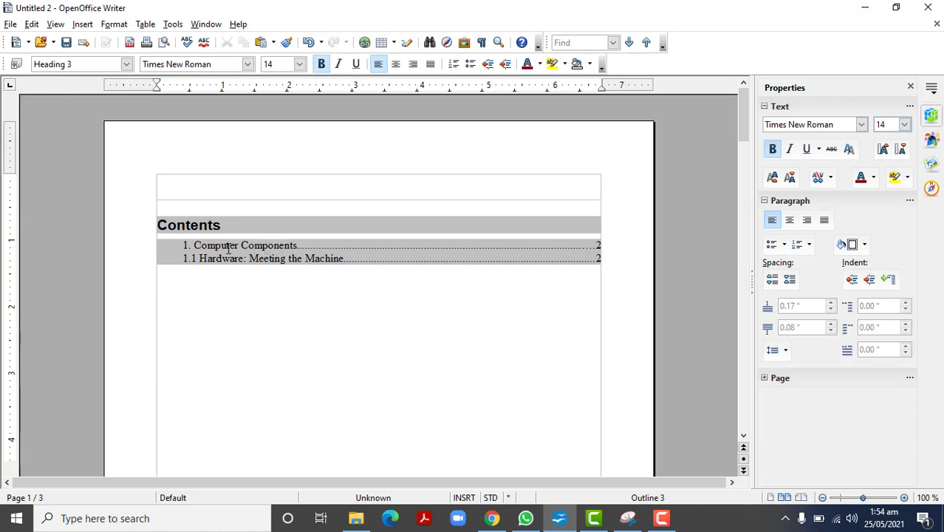
Step: Apply the Heading 2 paragraph style to the "Heading 2" line above the paragraph beginning "A computer is a machine"
left_click_drag(227, 246, 253, 259)
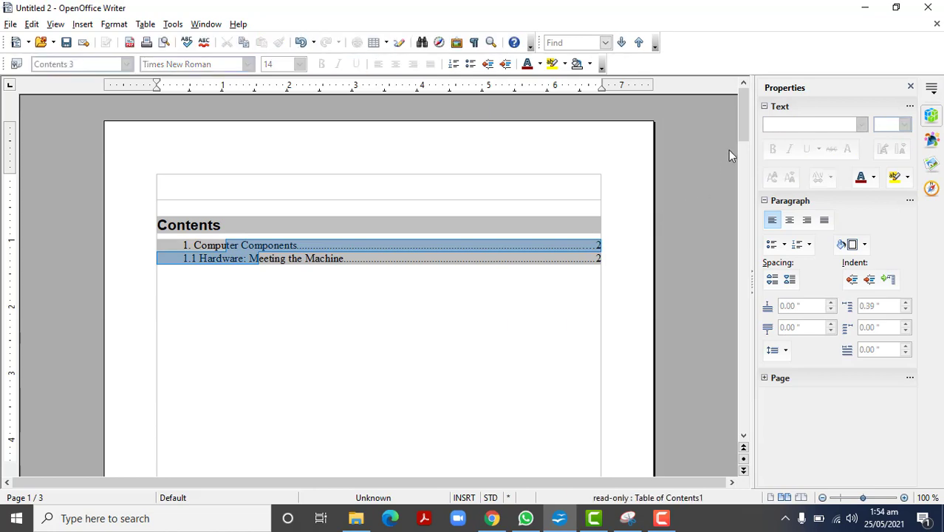
left_click_drag(737, 127, 765, 275)
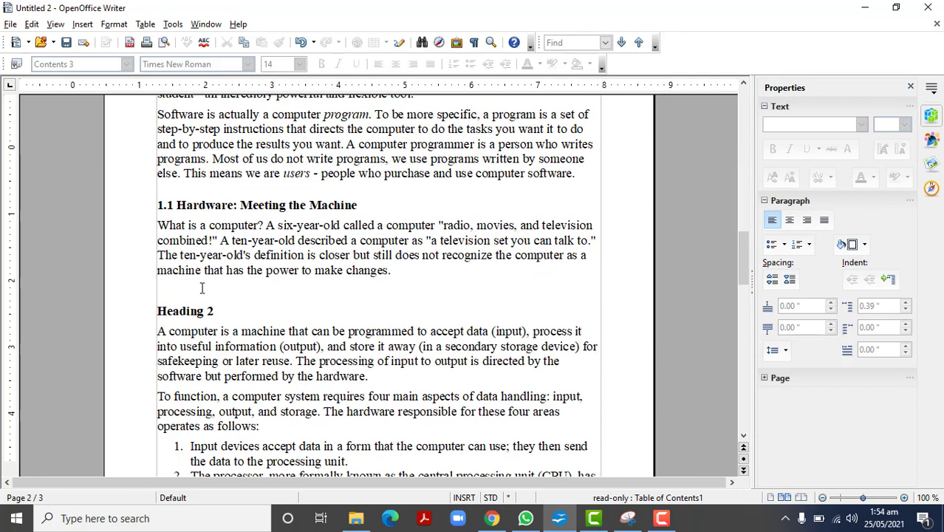
left_click(187, 204)
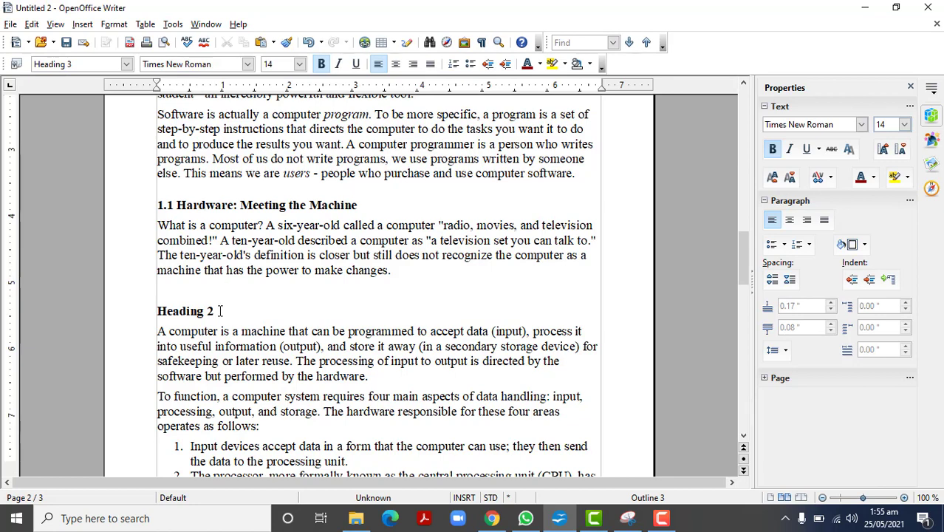
left_click_drag(219, 311, 151, 311)
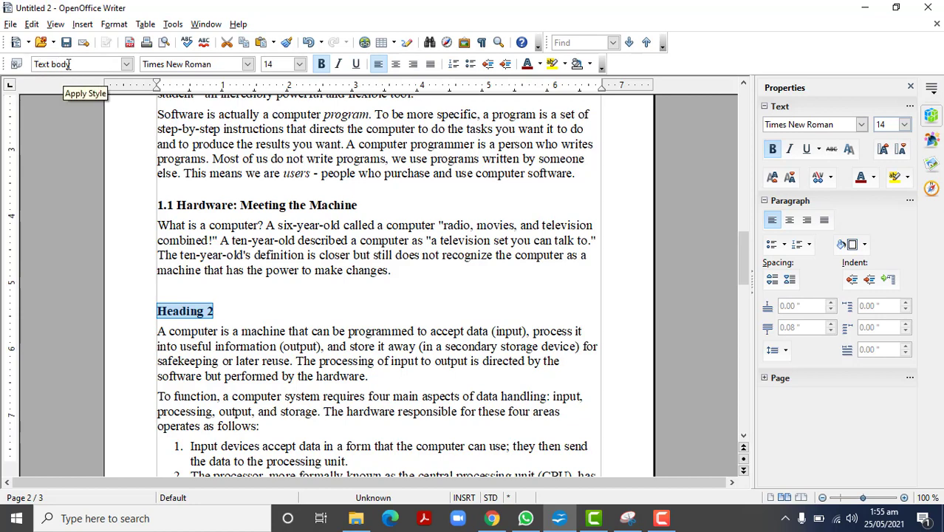
left_click(127, 65)
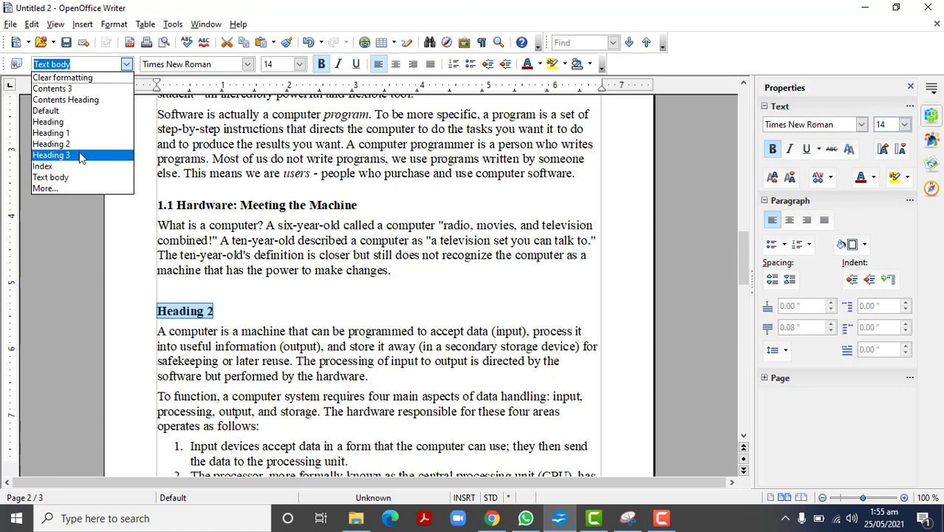
left_click(79, 155)
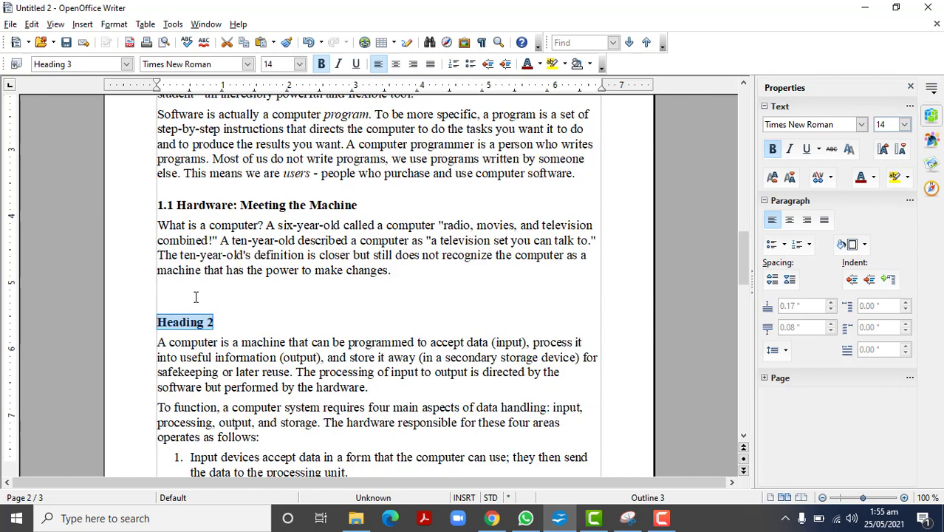
left_click(127, 64)
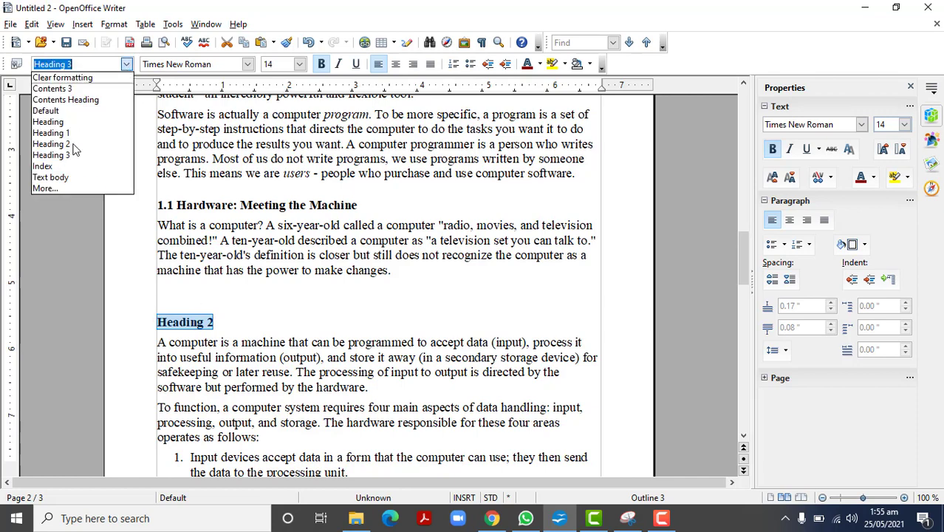
left_click(72, 145)
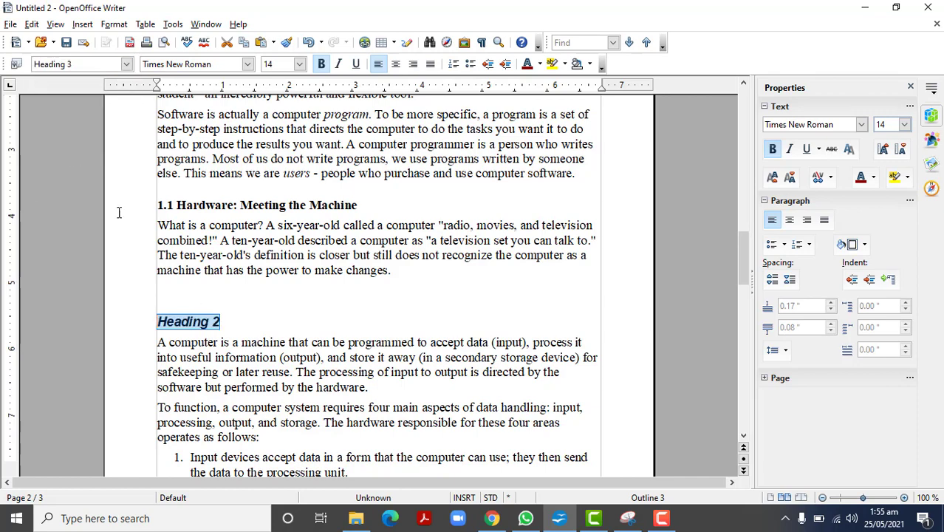
Step: Remove the blank line above the "Heading 2" heading and number that heading "2.1"
left_click(172, 307)
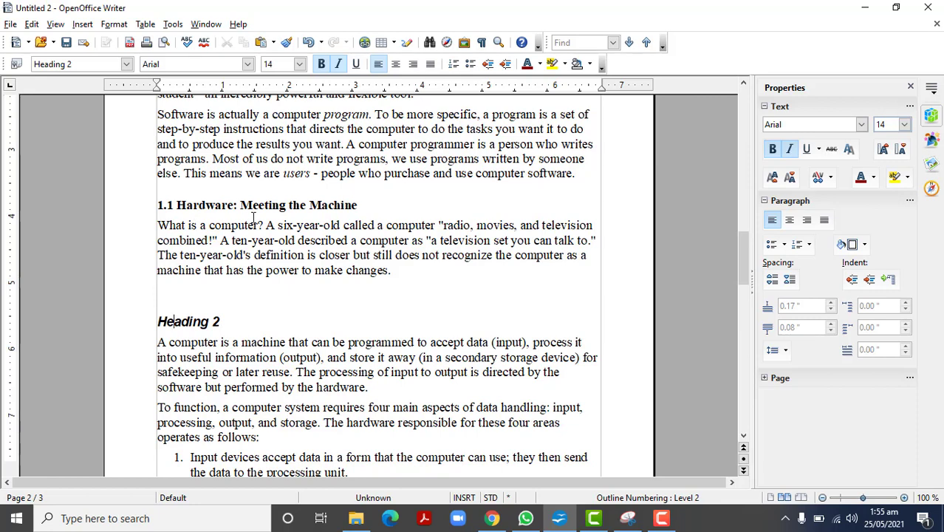
left_click(163, 303)
left_click(158, 319)
key("BackSpace")
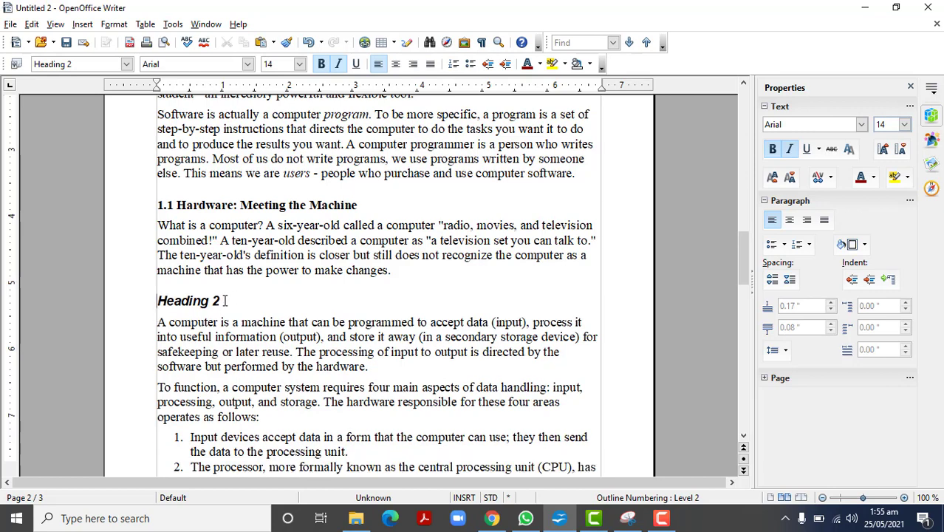
type("2.1")
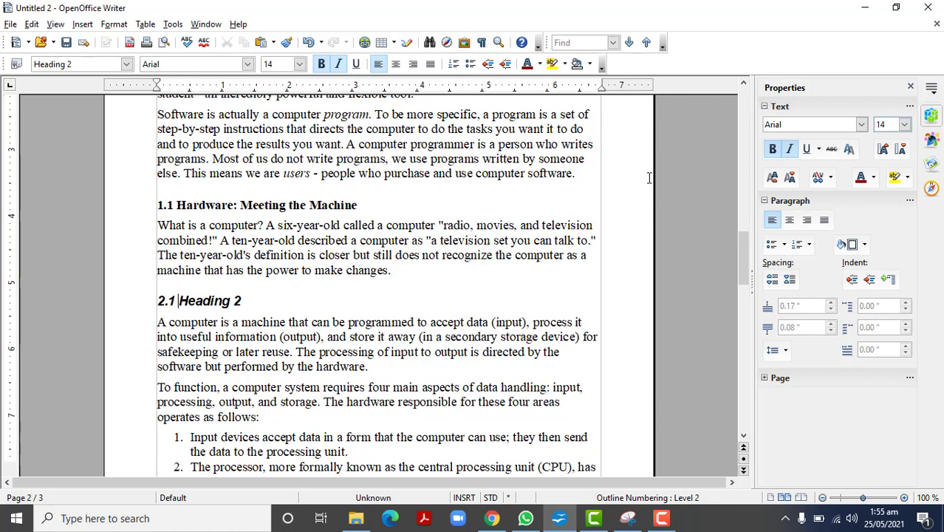
Step: Update the table of contents on the first page to include the "2.1 Heading 2" entry
left_click_drag(745, 241, 733, 91)
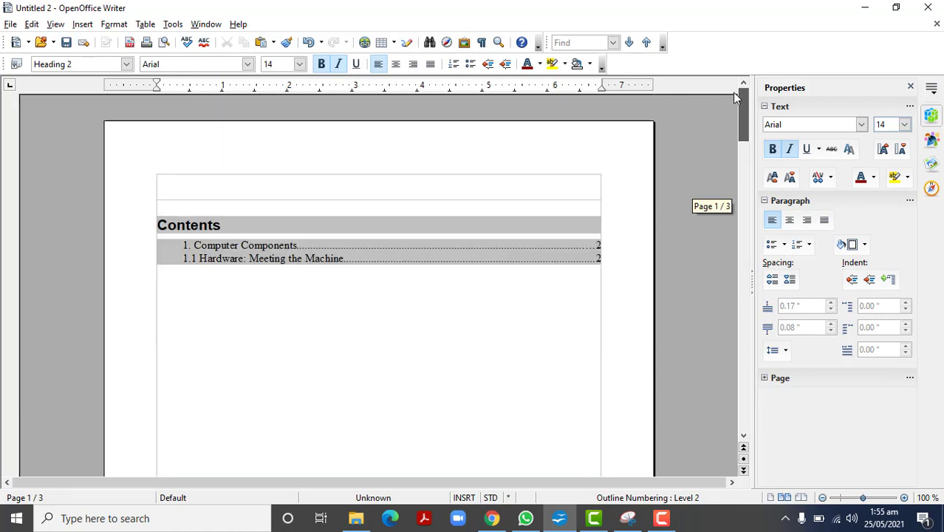
left_click(305, 250)
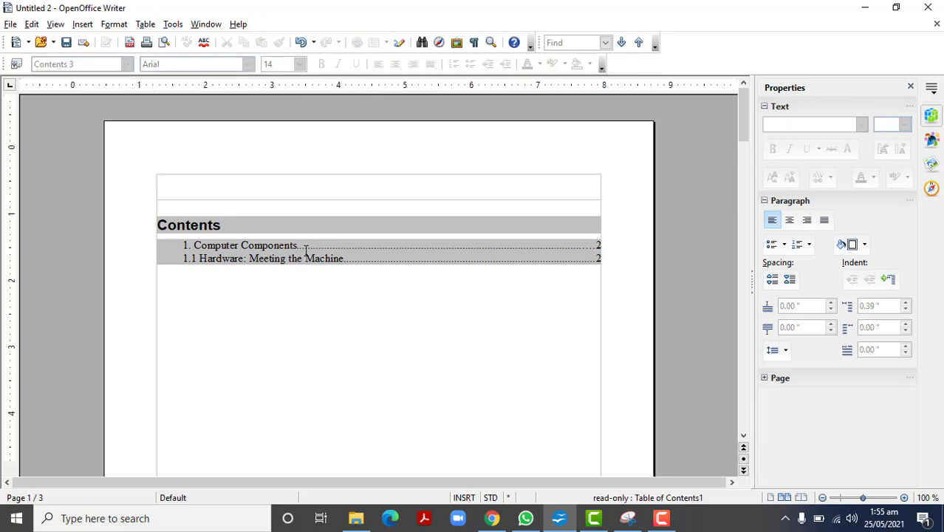
right_click(306, 249)
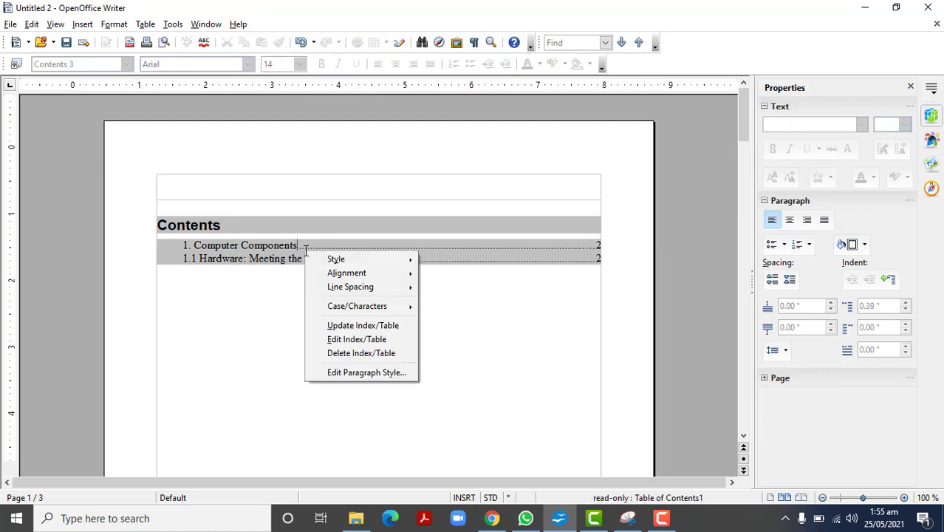
left_click(364, 326)
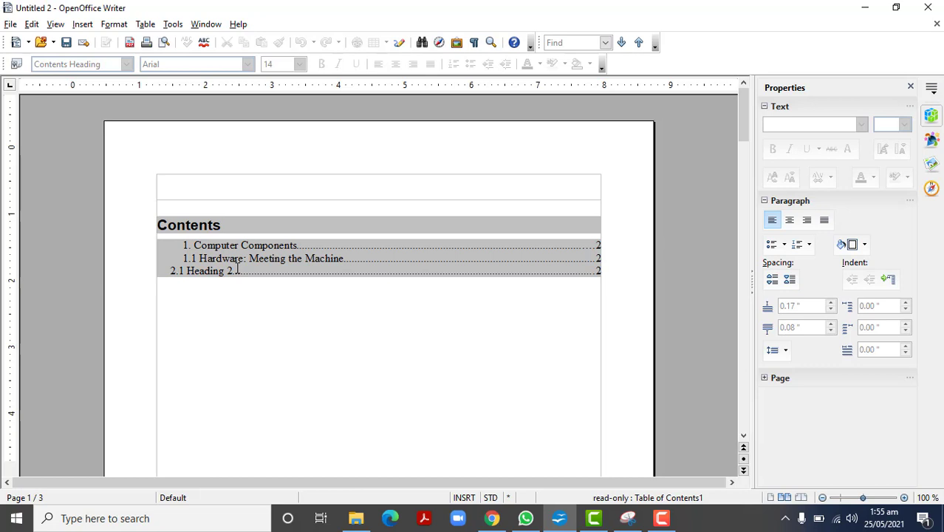
mouse_move(237, 271)
left_mouse_down()
mouse_move(173, 271)
mouse_move(243, 244)
mouse_move(246, 258)
left_mouse_up()
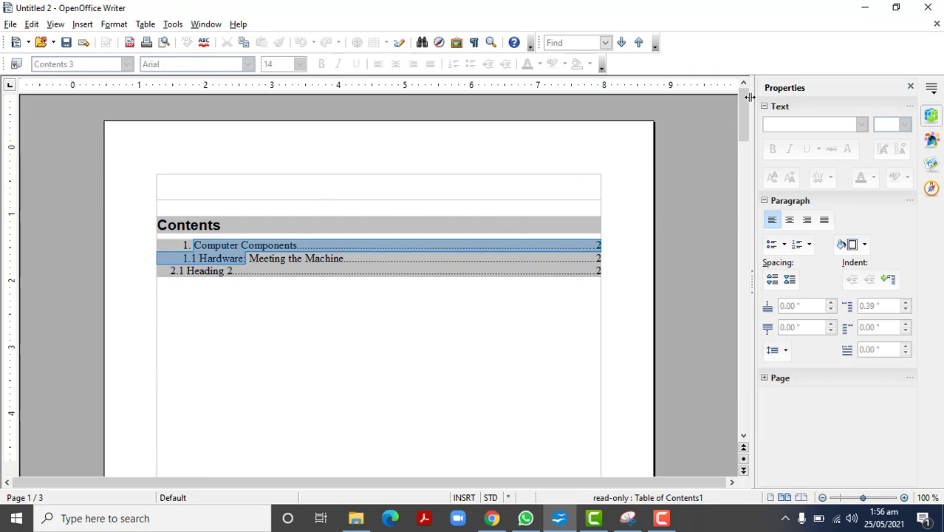
Step: Apply the Heading 2 paragraph style to the "1. Computer Components" heading
left_click_drag(741, 110, 745, 222)
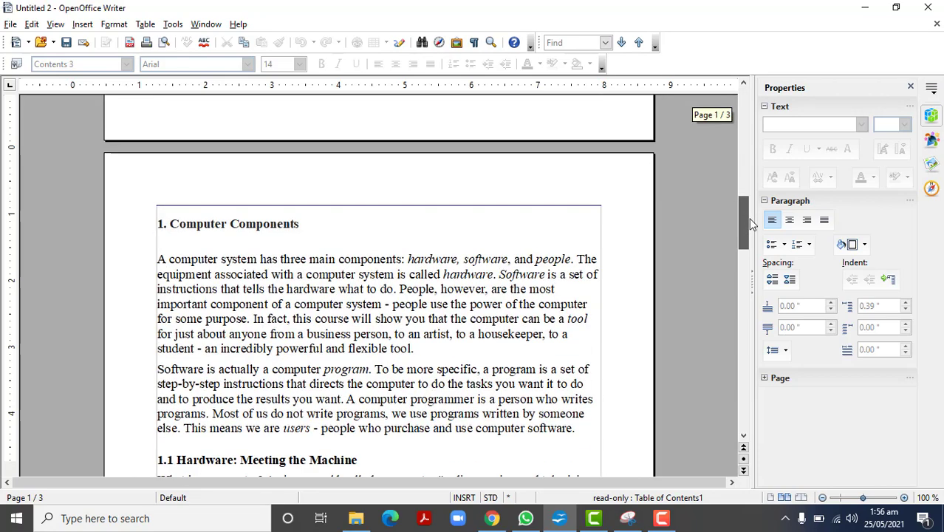
left_click_drag(303, 224, 156, 226)
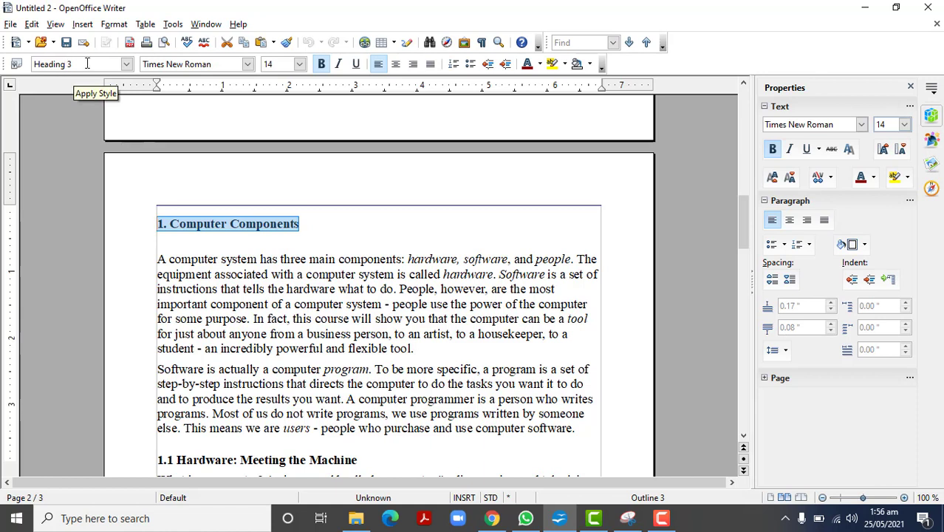
left_click(128, 65)
left_click(78, 157)
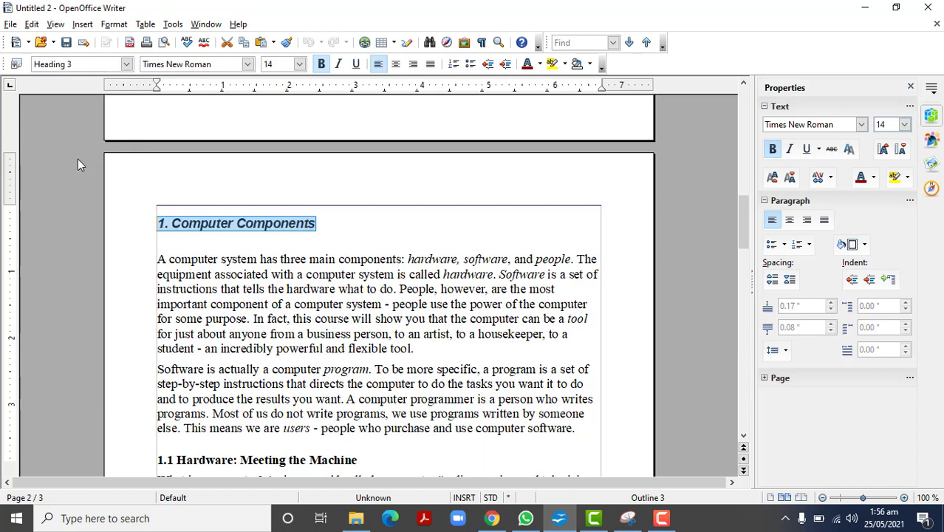
Step: Apply the Heading 2 paragraph style to the "1.1 Hardware: Meeting the Machine" heading
left_click_drag(359, 460, 156, 461)
key("ctrl+3")
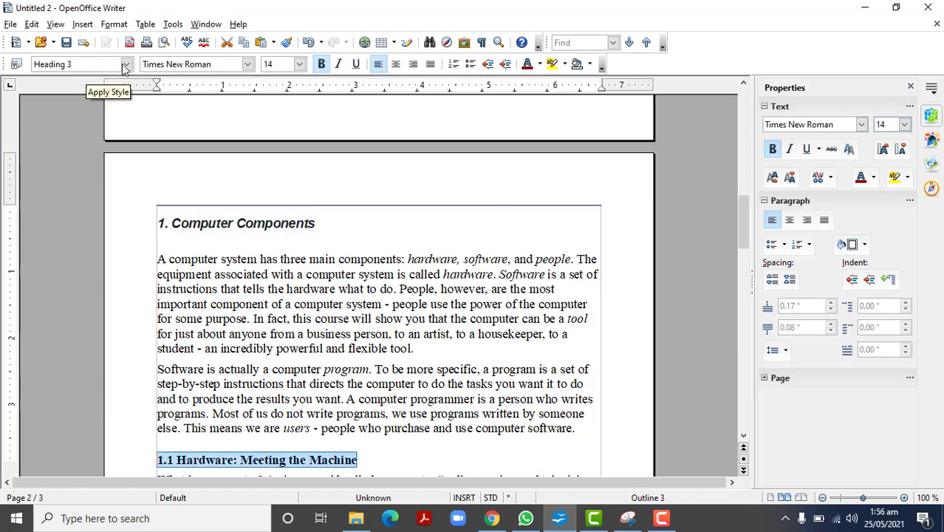
left_click(127, 65)
left_click(64, 154)
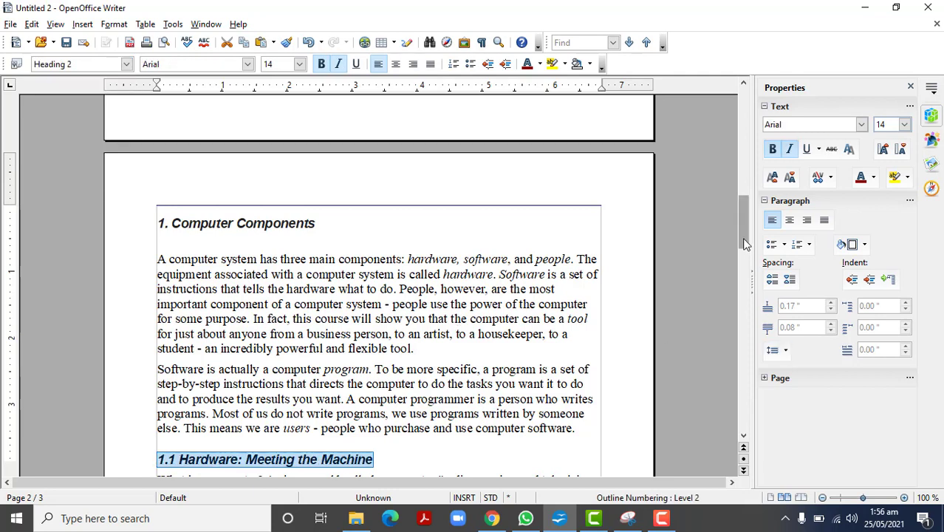
Step: Insert an empty line directly above the "1. Computer Components" heading on the second page
left_click(158, 224)
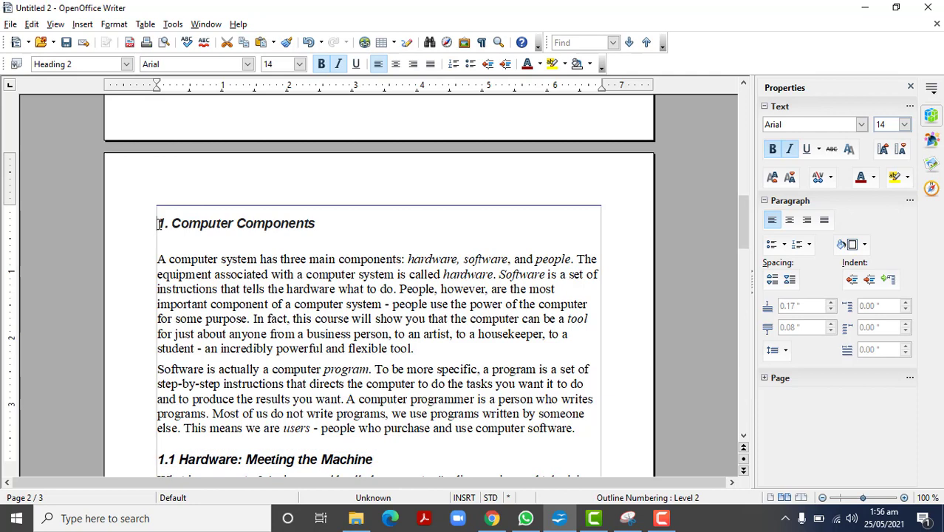
key("Return")
key("Up")
key("Up")
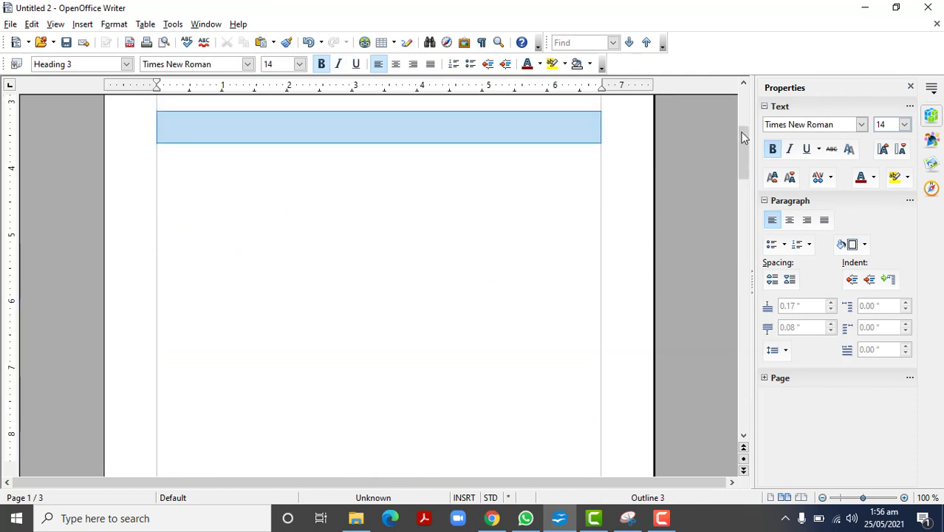
left_click_drag(744, 145, 749, 216)
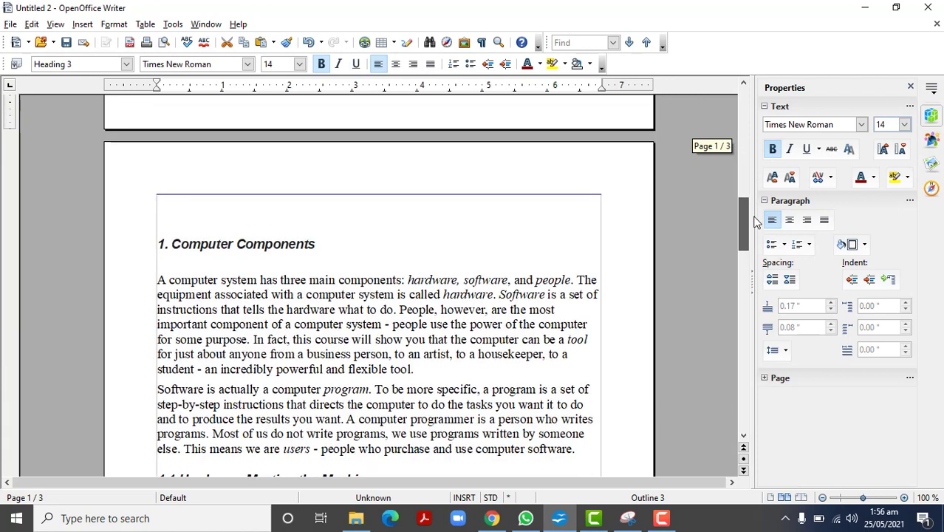
Step: Enter the title "Introduction to Computers" on the empty line above "1. Computer Components"
left_click(170, 216)
key("ctrl+i")
type("The")
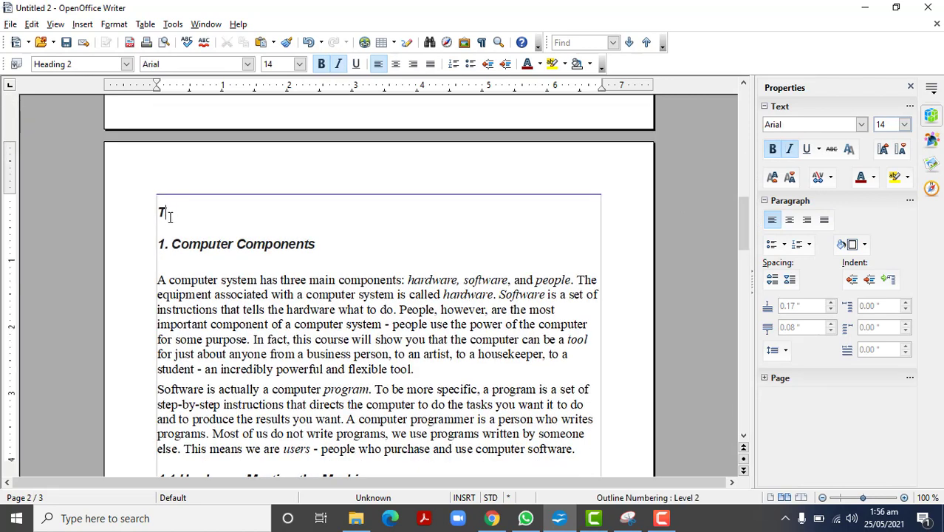
key("BackSpace")
key("BackSpace")
key("BackSpace")
type("Introduct")
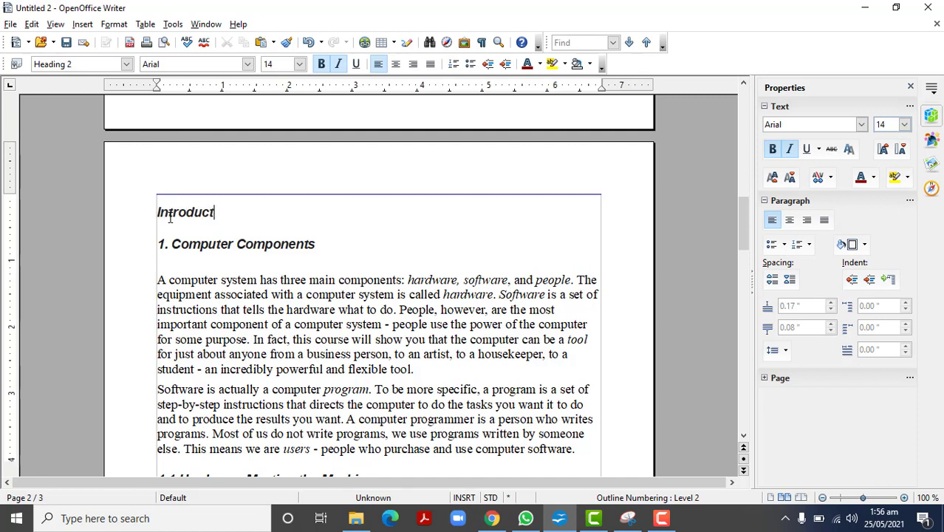
type("ion to cComputers")
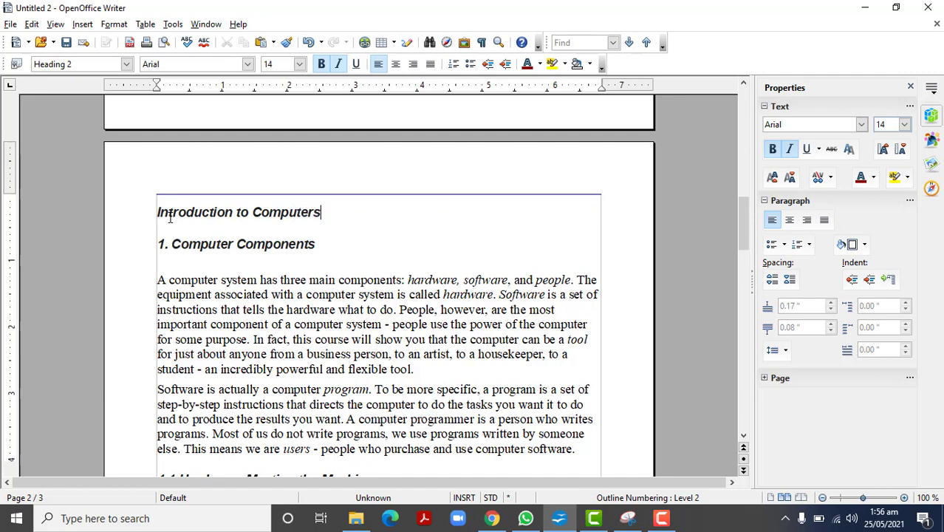
Step: Apply the Heading 1 paragraph style to the "Introduction to Computers" title
left_click_drag(322, 212, 159, 216)
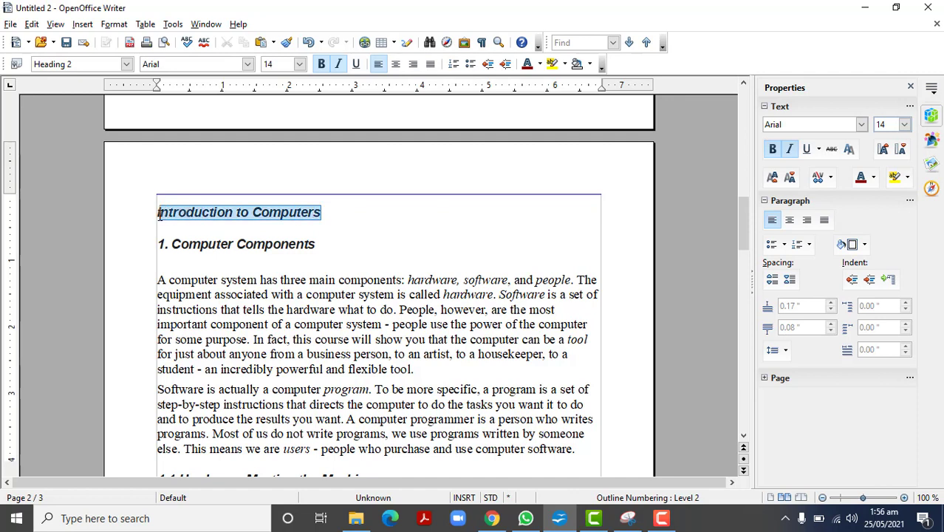
left_click(127, 65)
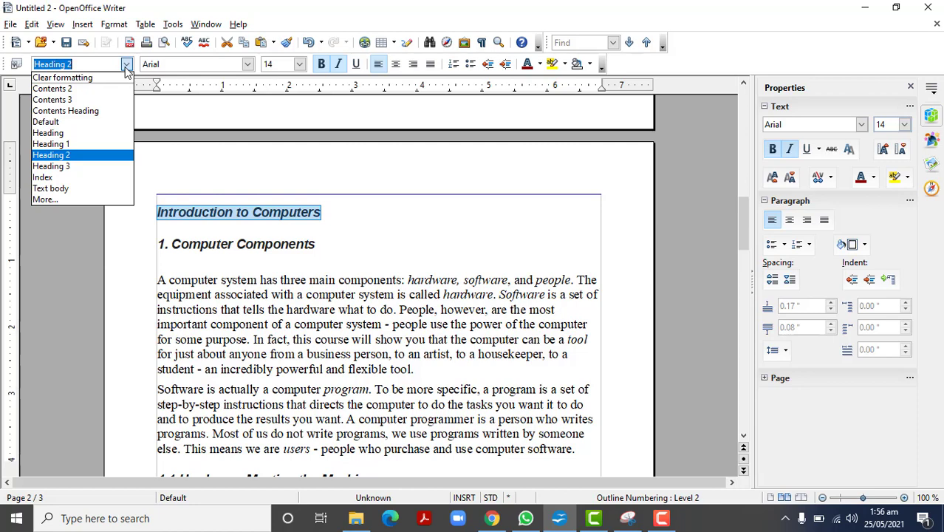
left_click(77, 143)
left_click(474, 311)
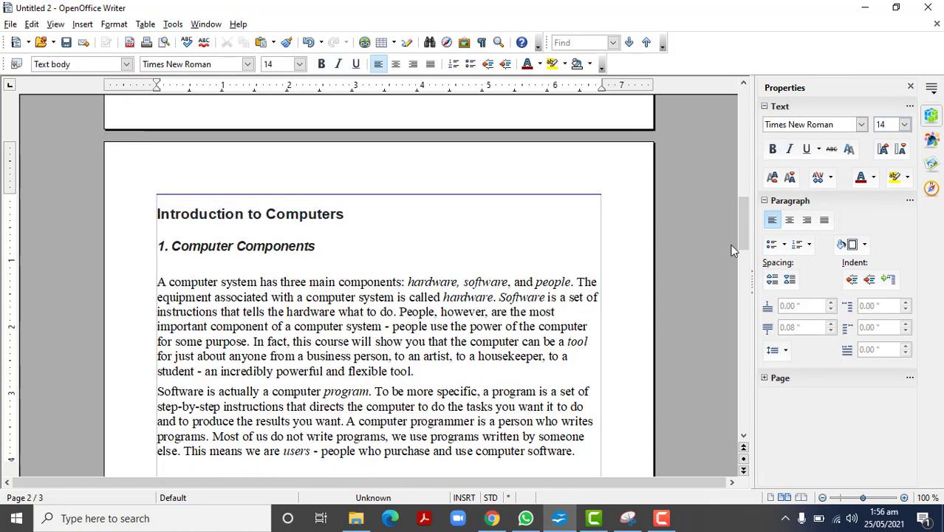
Step: Update the table of contents to include "Introduction to Computers" and the new levels of the restyled headings
left_click_drag(736, 236, 735, 126)
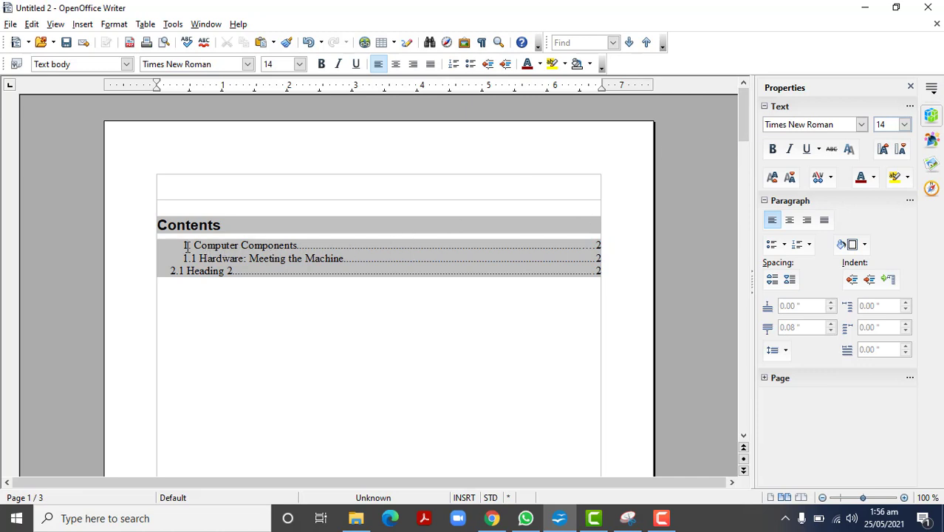
right_click(233, 246)
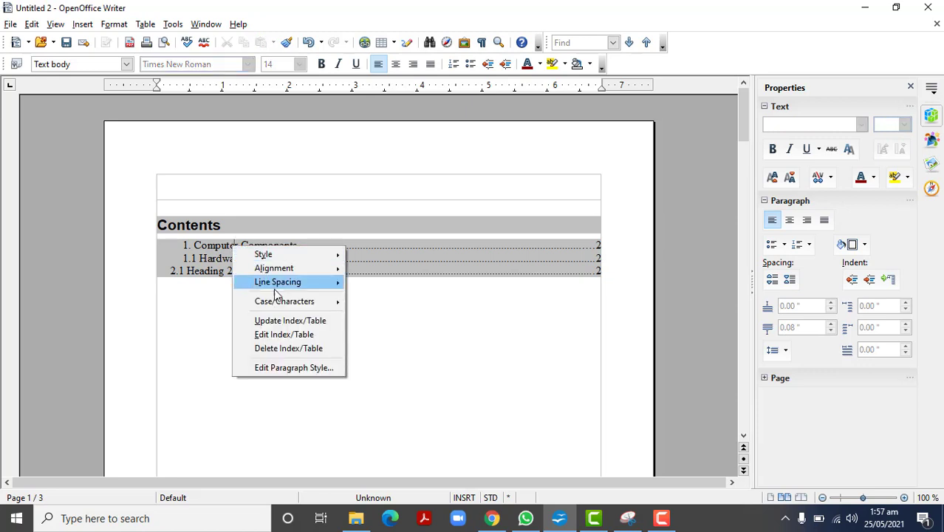
left_click(288, 320)
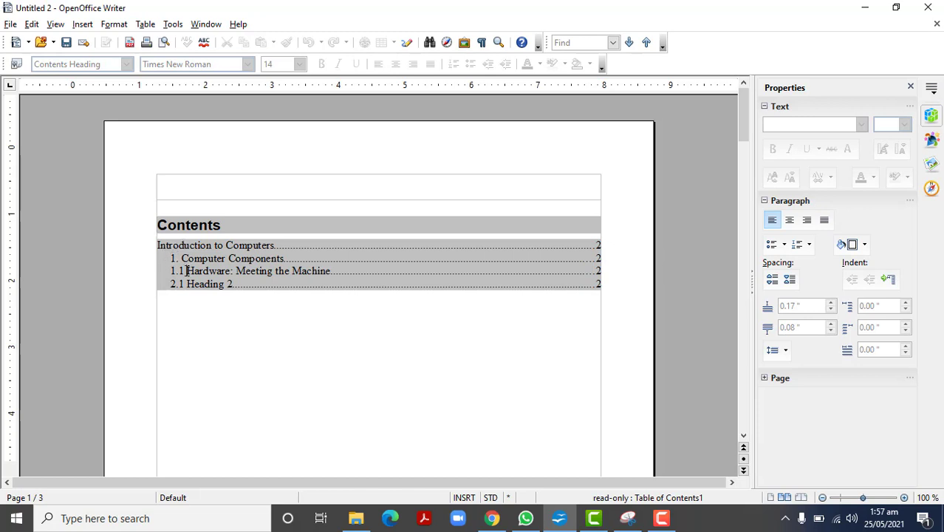
left_click(187, 272)
Step: Number the "Introduction to Computers" heading as "1." and renumber the "Computer Components" heading as "1.1"
left_click_drag(742, 115, 740, 203)
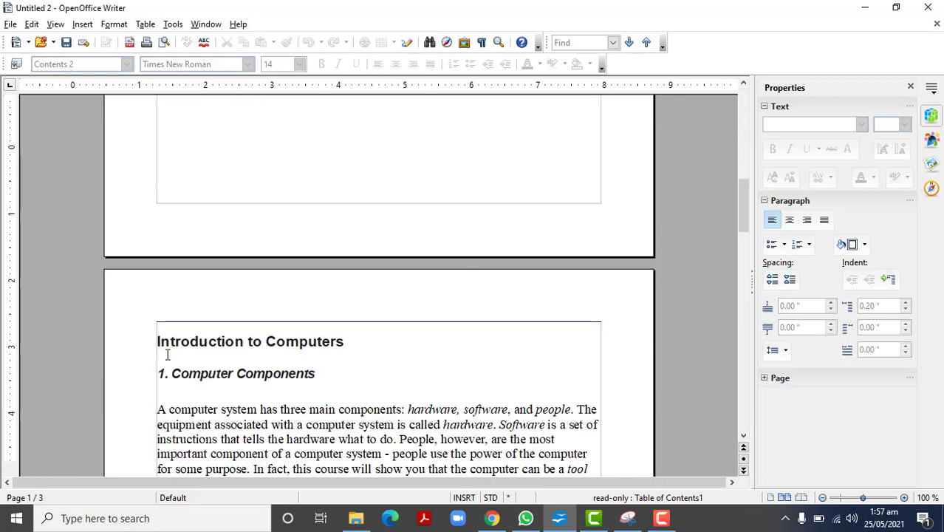
left_click(157, 341)
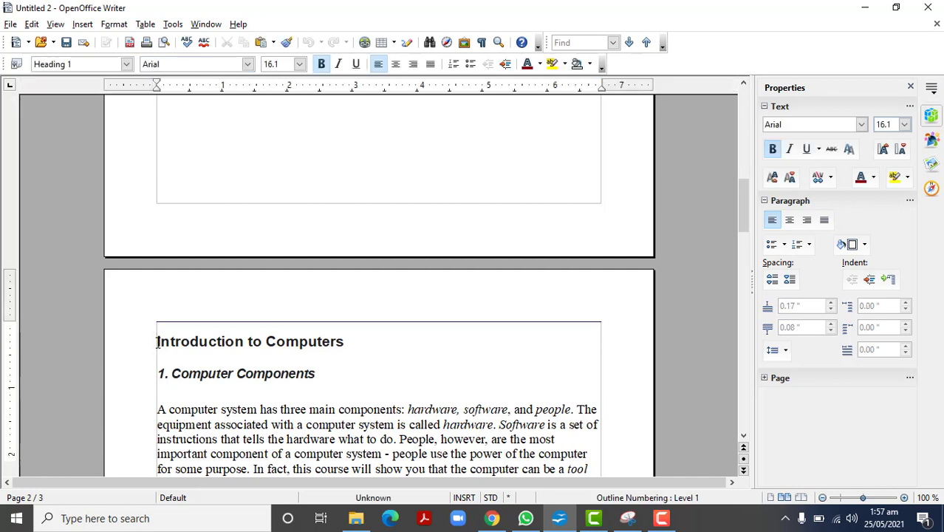
type("1.")
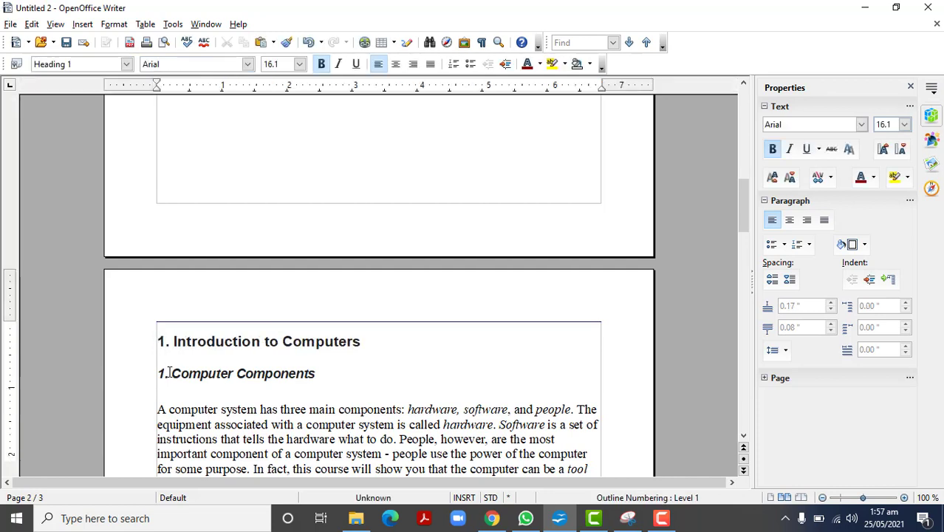
left_click(169, 373)
type("1")
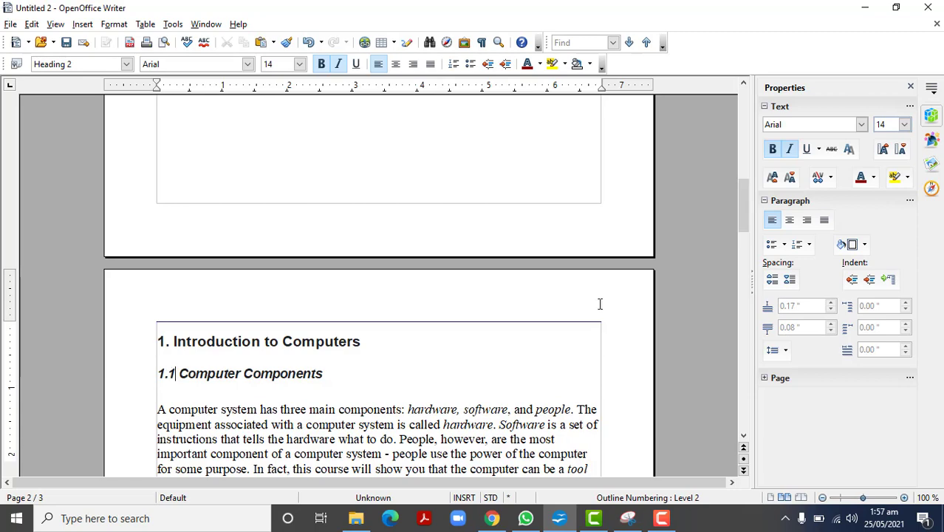
Step: Renumber the "Hardware: Meeting the Machine" heading as "1.2"
left_click_drag(743, 214, 743, 256)
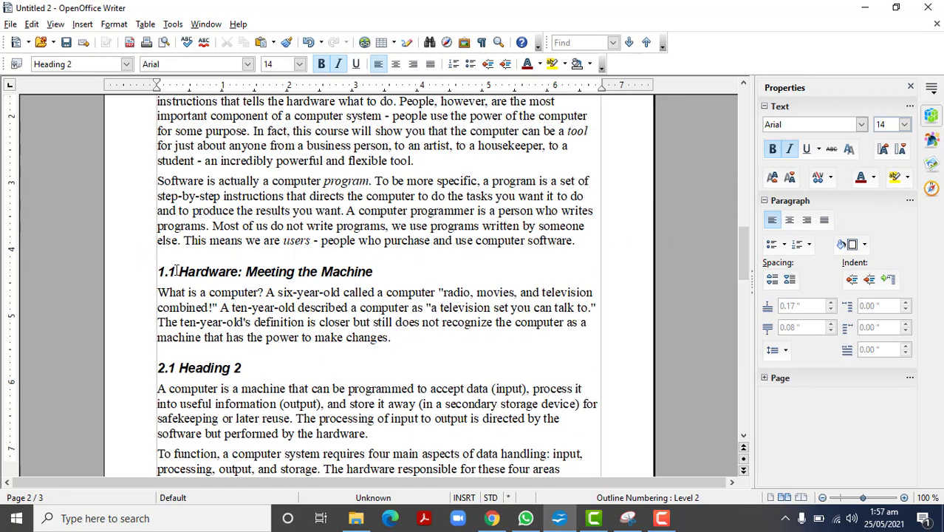
left_click(176, 271)
key("BackSpace")
type("2")
Step: Replace the placeholder text "Heading 2" in the 2.1 heading with "Computer as a Machine"
left_click_drag(242, 367, 181, 364)
type("Computer")
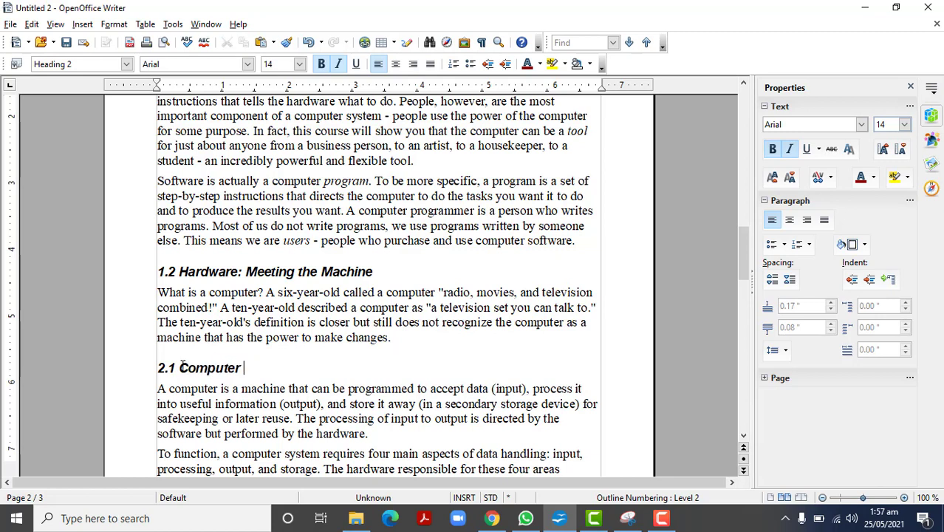
type(" as a Machine")
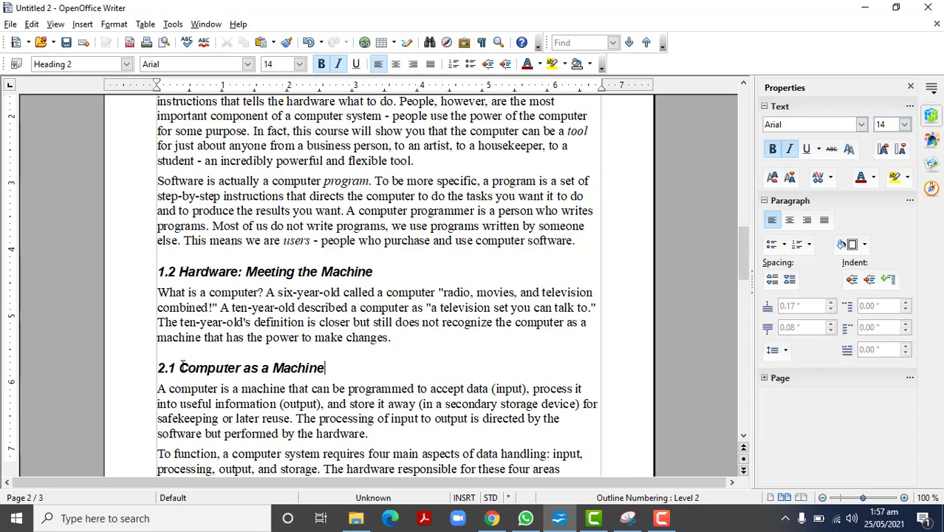
Step: Update the table of contents on the first page with the renumbered headings and the new 2.1 title
left_click_drag(744, 257, 731, 106)
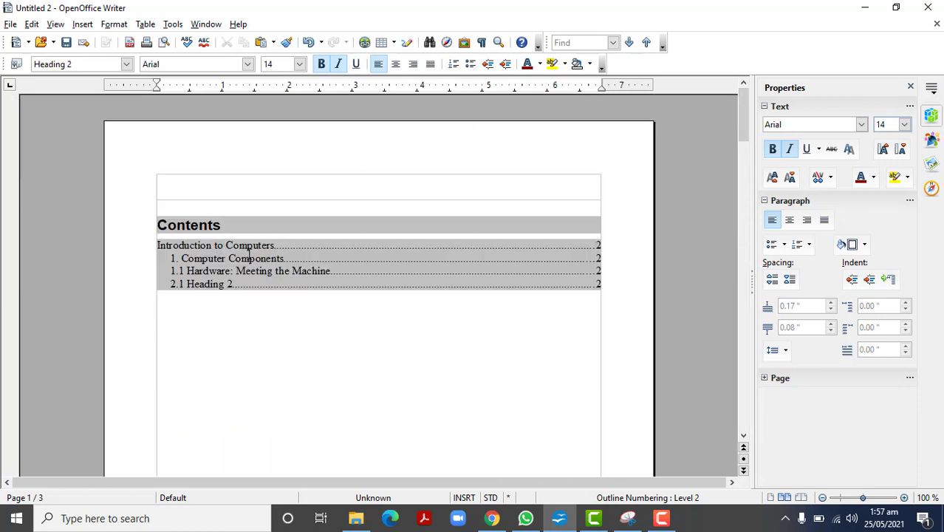
right_click(250, 253)
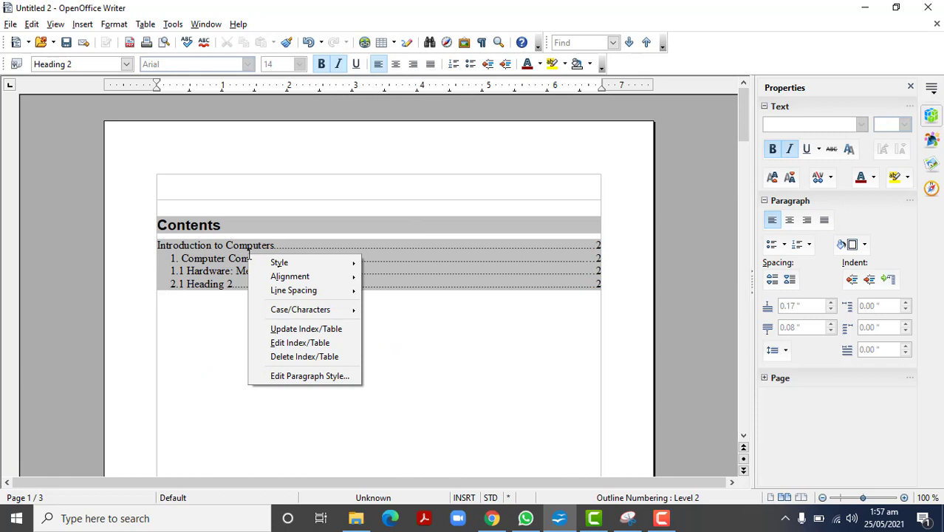
left_click(310, 333)
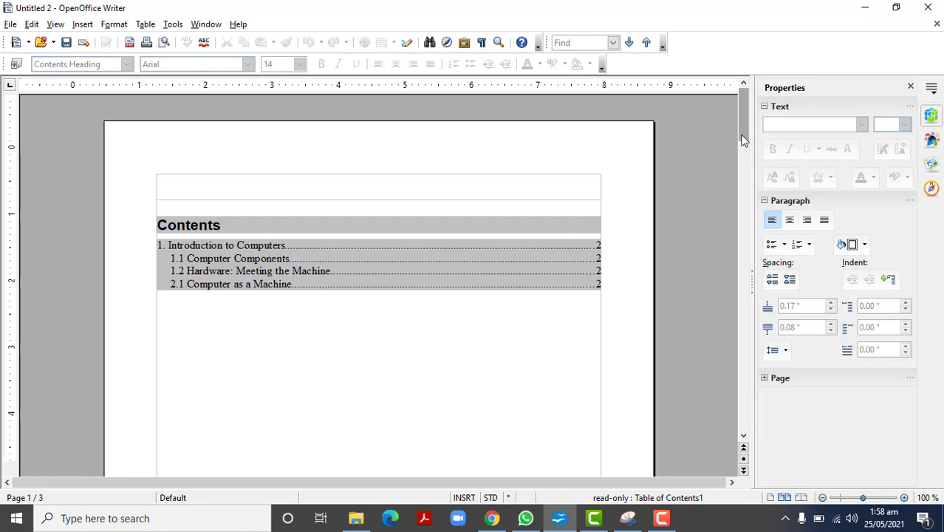
Step: Add two new lines after the "Hardware: Meeting the Machine" paragraph and enter "2. Chapter 2" directly above the 2.1 heading
left_click_drag(743, 137, 745, 261)
left_click(417, 258)
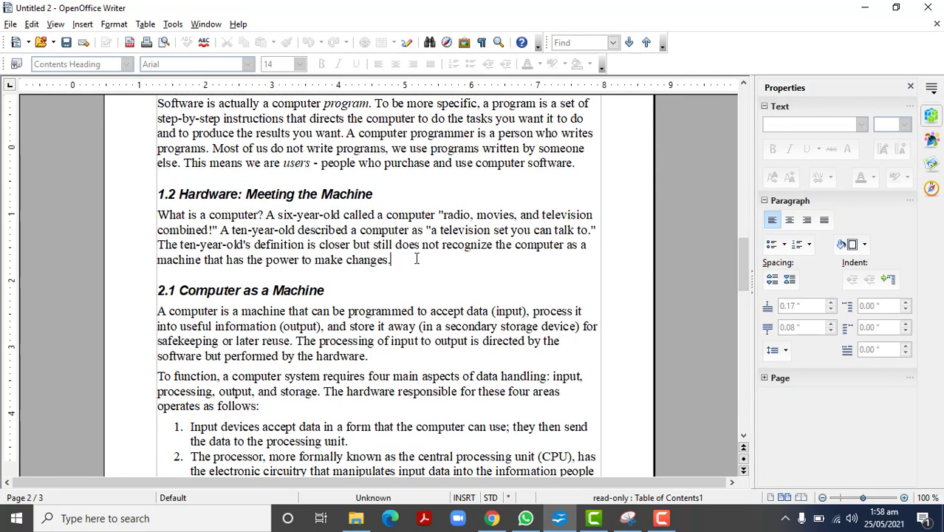
key("Return")
key("Return")
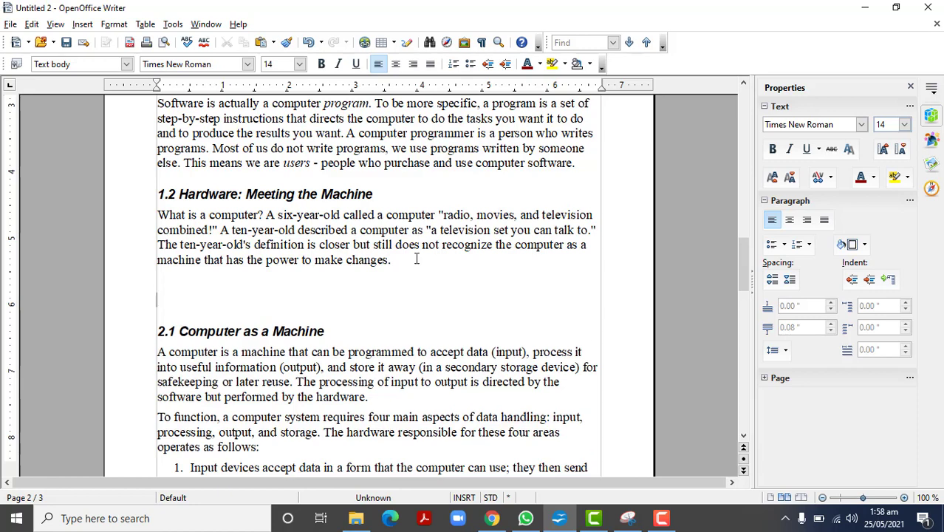
type("2. Chapter 2")
Step: Apply the Heading 1 paragraph style to the "2. Chapter 2" line
left_click_drag(238, 299, 148, 299)
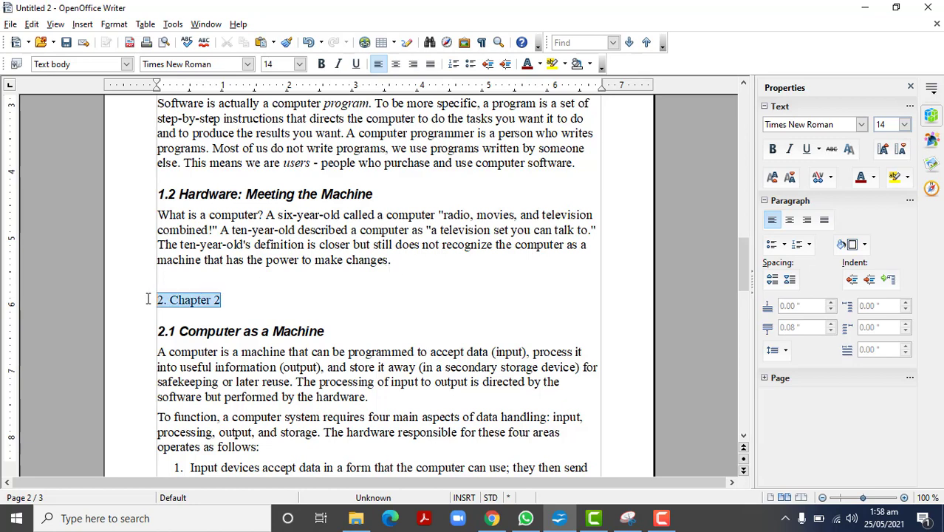
left_click(126, 64)
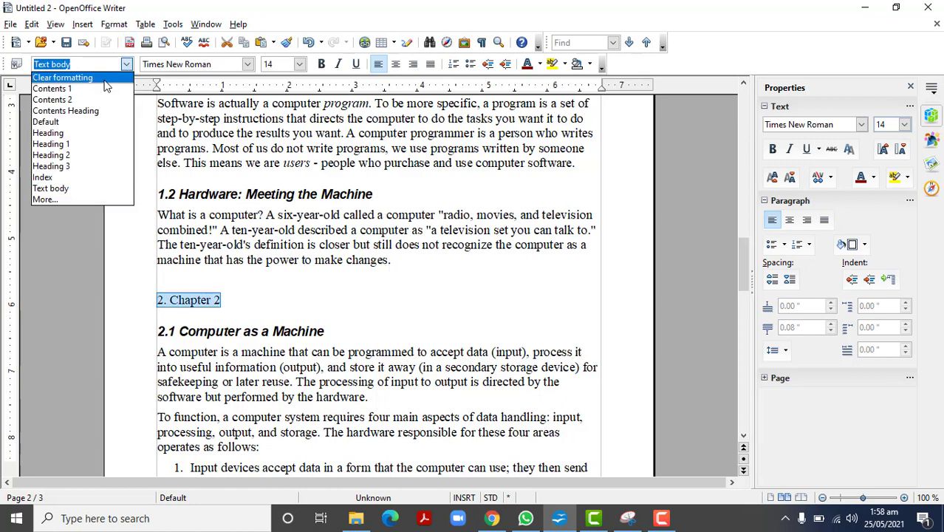
left_click(67, 144)
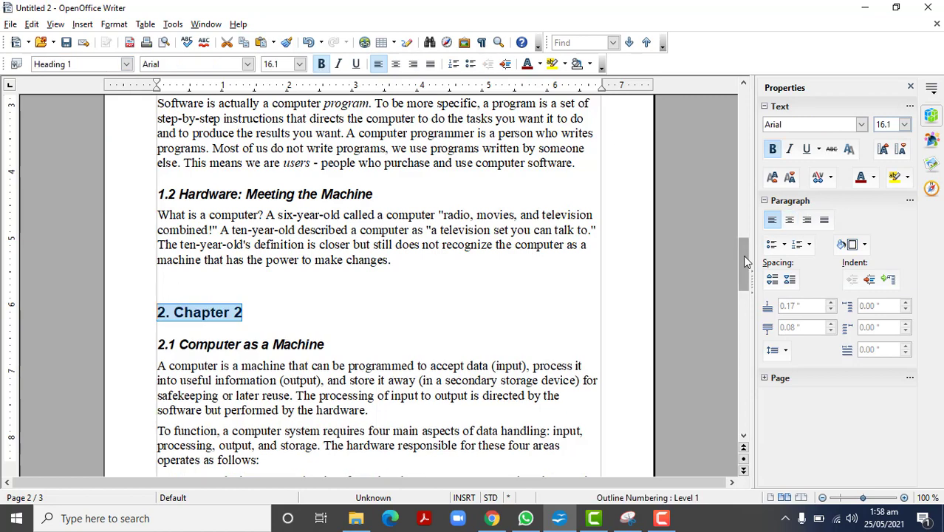
Step: Update the table of contents to include the "2. Chapter 2" heading
left_click_drag(742, 255, 727, 100)
right_click(241, 279)
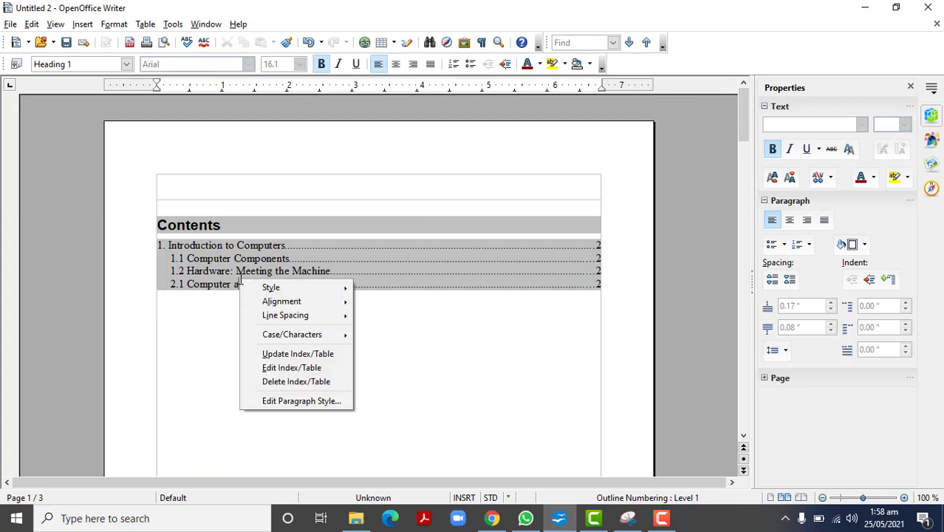
left_click(294, 354)
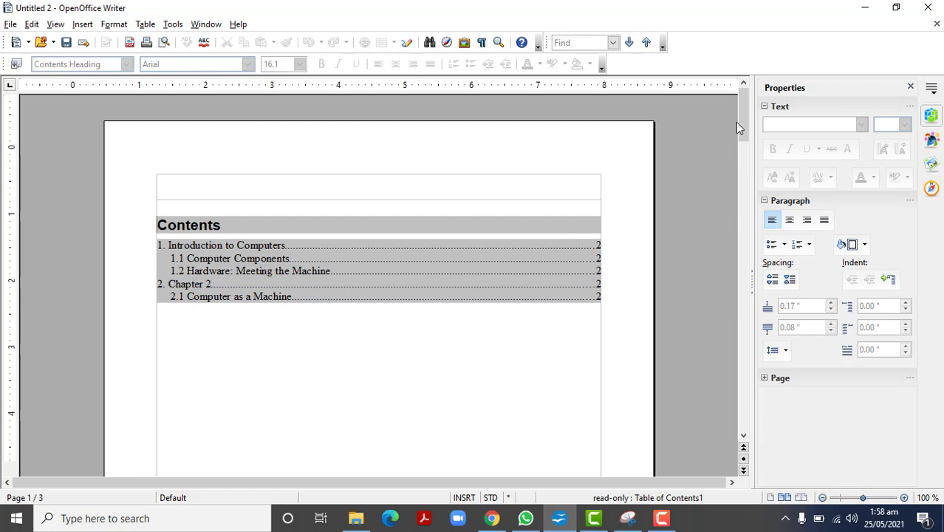
Step: Insert a page break after the section 1.2 paragraph so that "2. Chapter 2" starts on a new page
left_click_drag(738, 122, 757, 273)
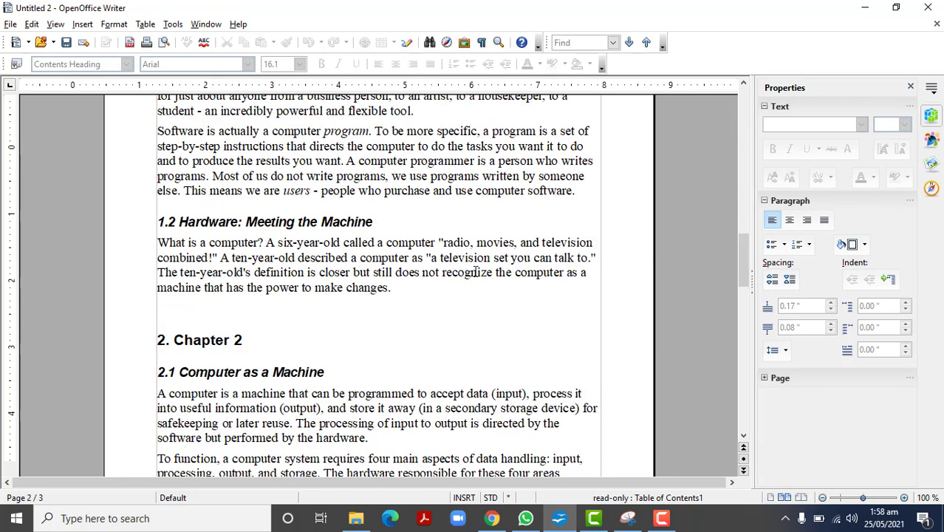
left_click(406, 288)
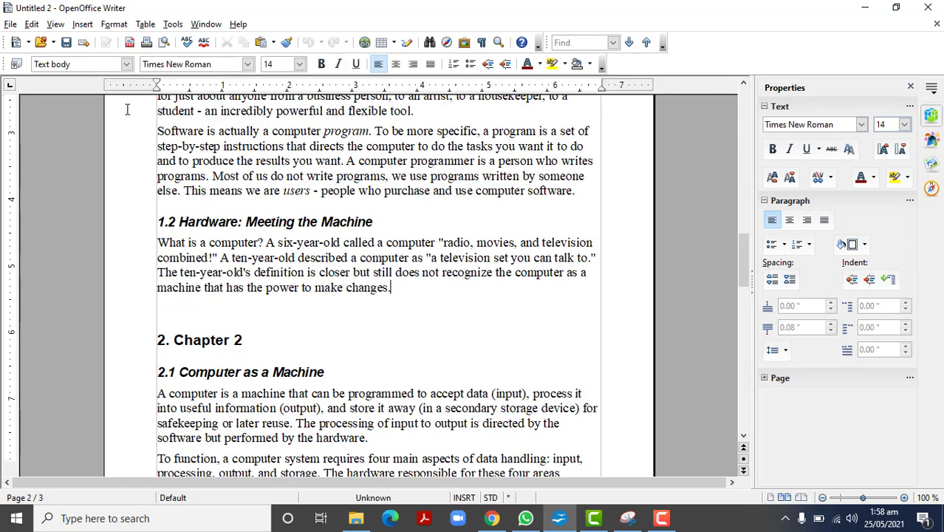
left_click(81, 25)
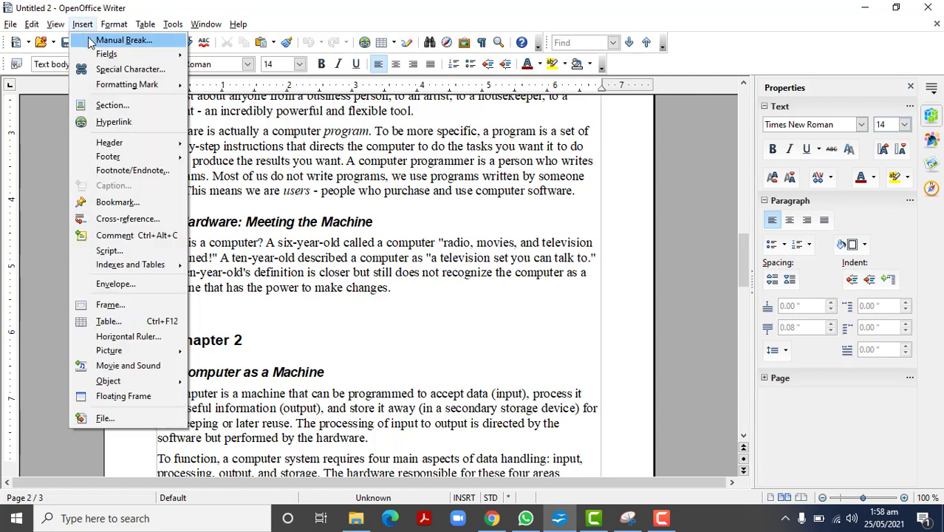
left_click(89, 42)
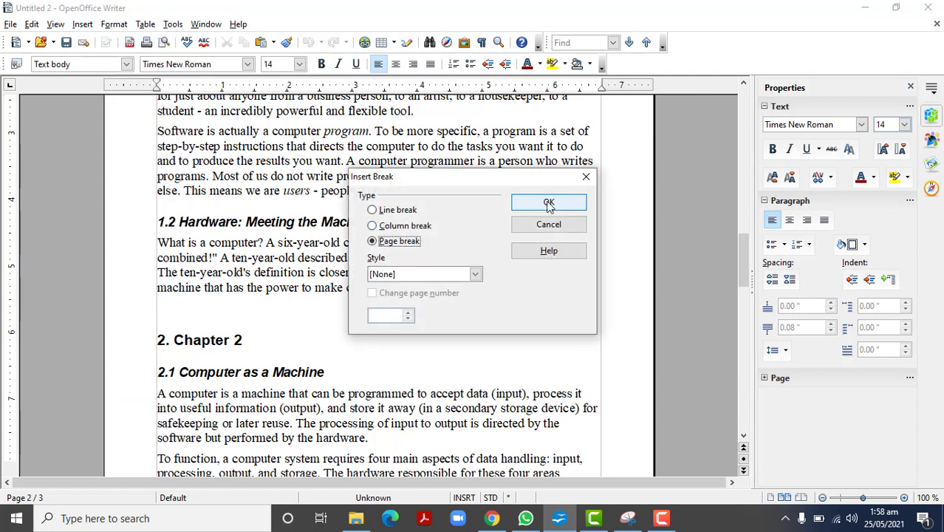
left_click(549, 206)
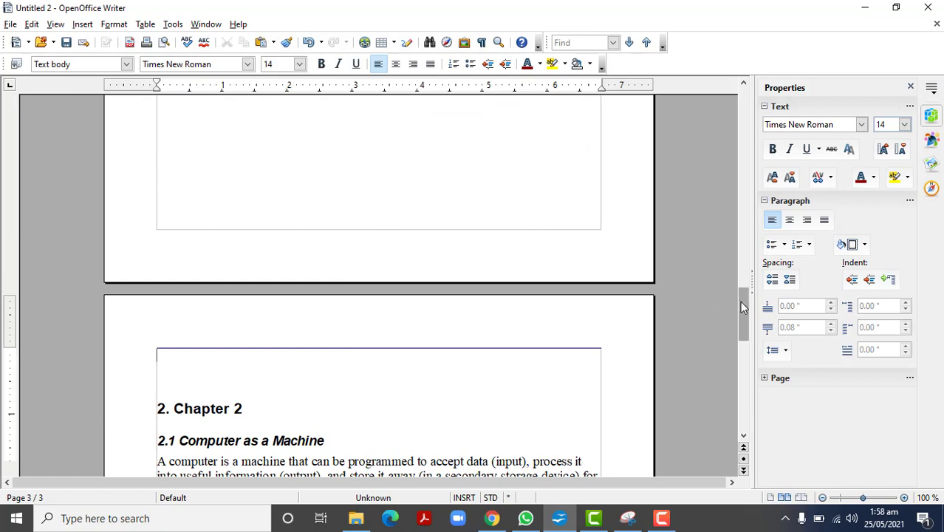
Step: Update the table of contents so its page numbers reflect the page break before Chapter 2
left_click_drag(740, 300, 730, 108)
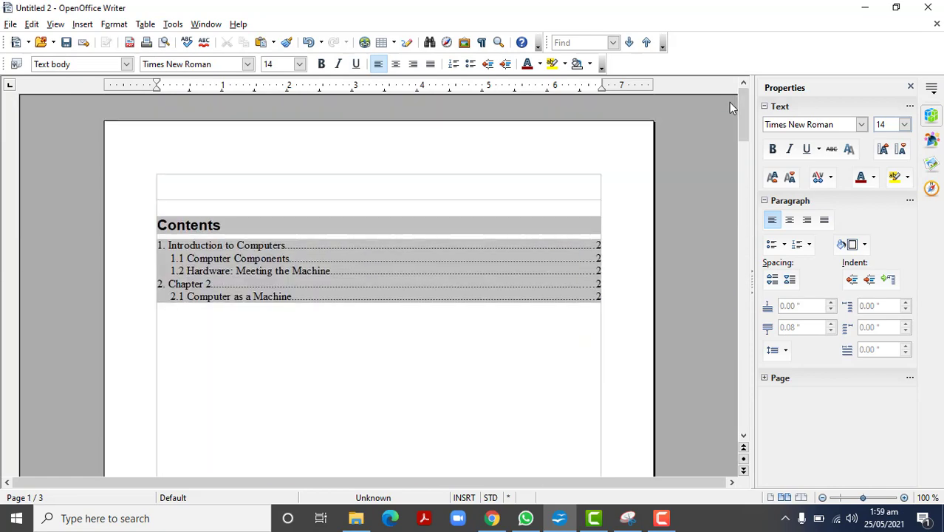
right_click(276, 260)
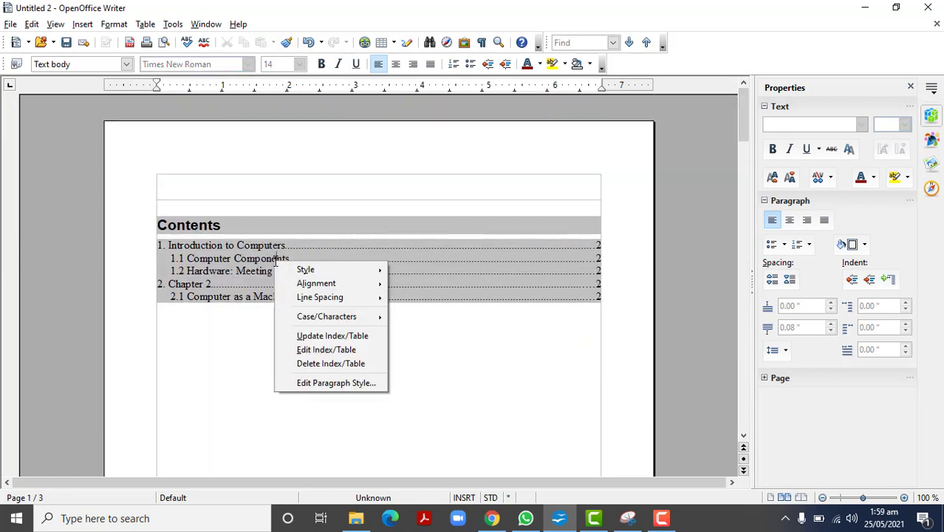
left_click(318, 336)
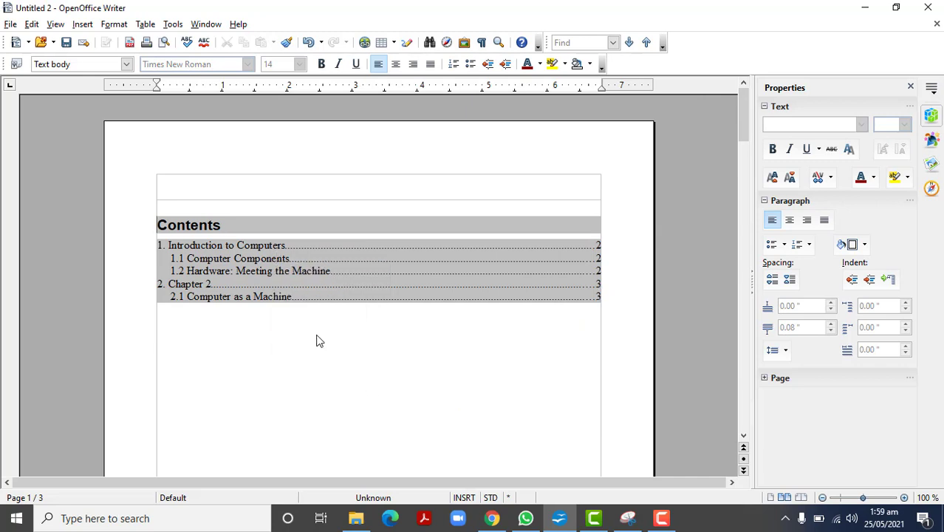
left_click(597, 285)
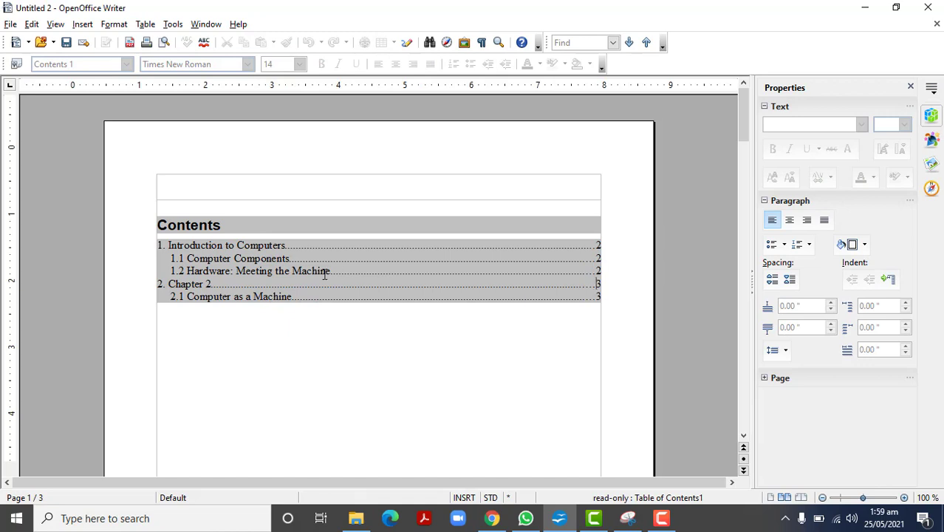
Step: Open the table of contents for editing and change its title to "My Table of Contents"
right_click(260, 271)
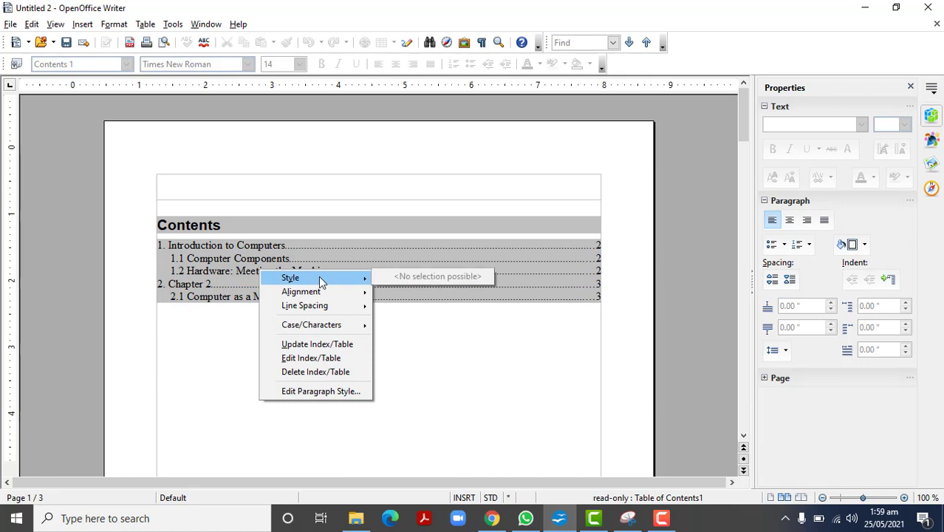
mouse_move(316, 295)
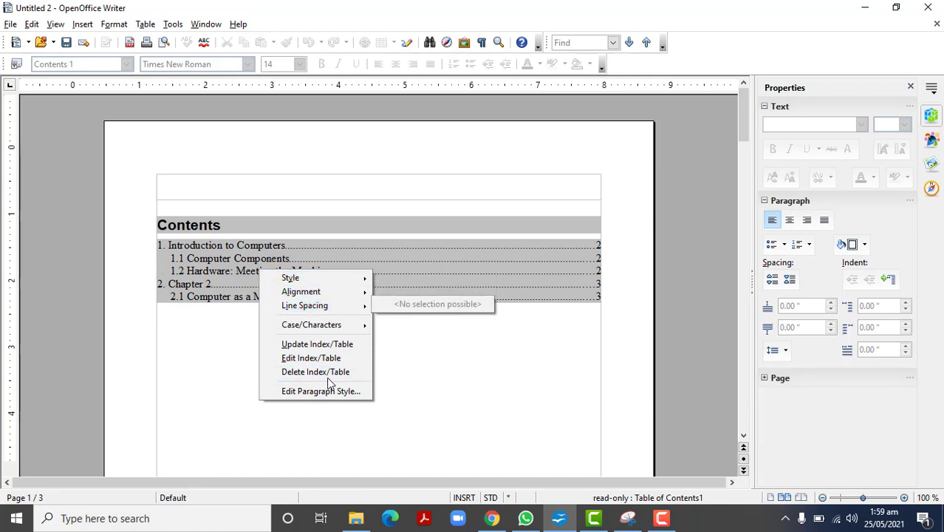
left_click(313, 358)
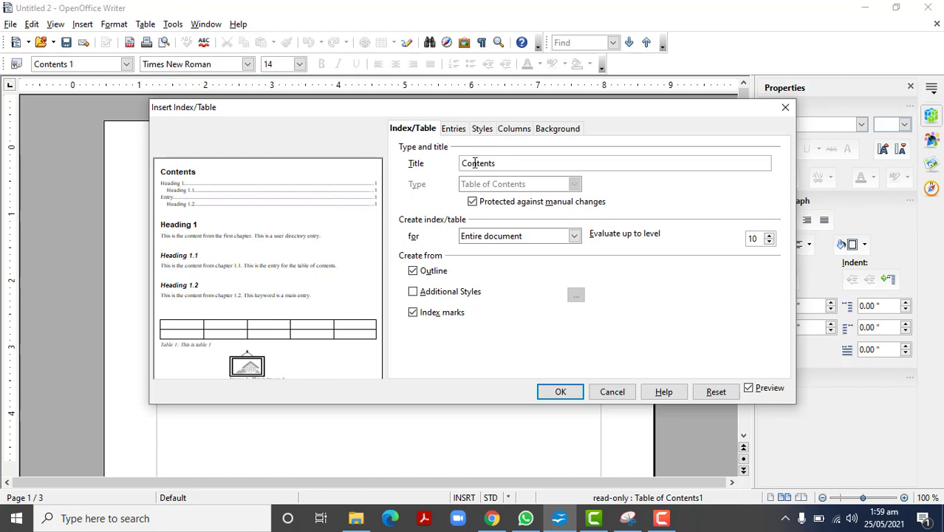
type("My ")
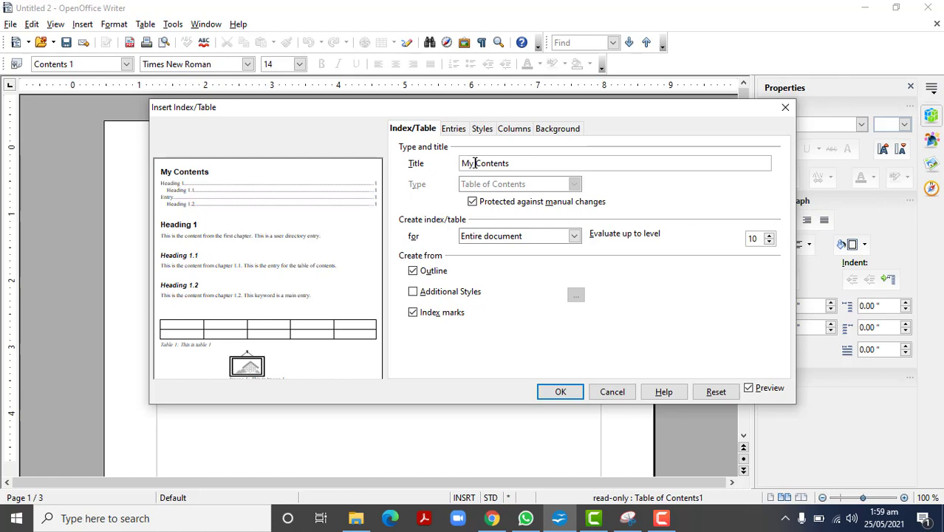
type("Table of")
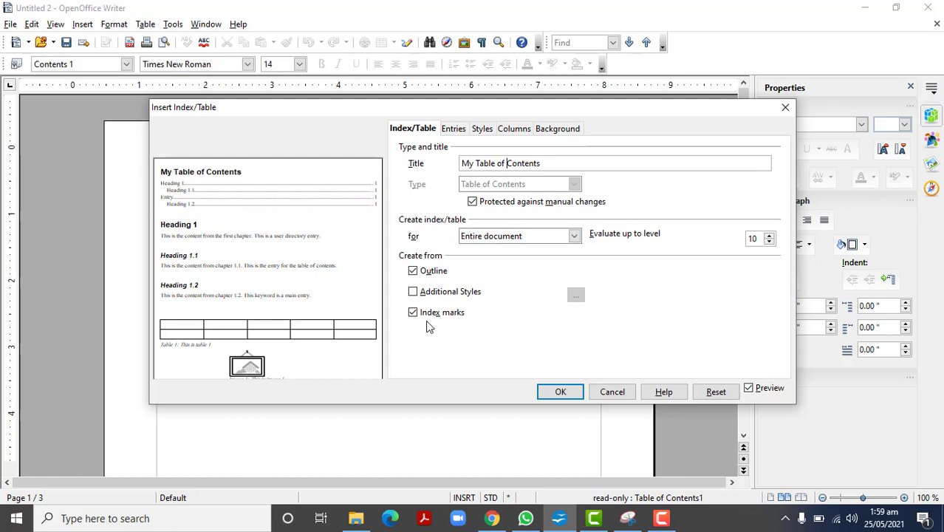
Step: Examine the table of contents' entry structure and the paragraph styles available for its levels
left_click(454, 129)
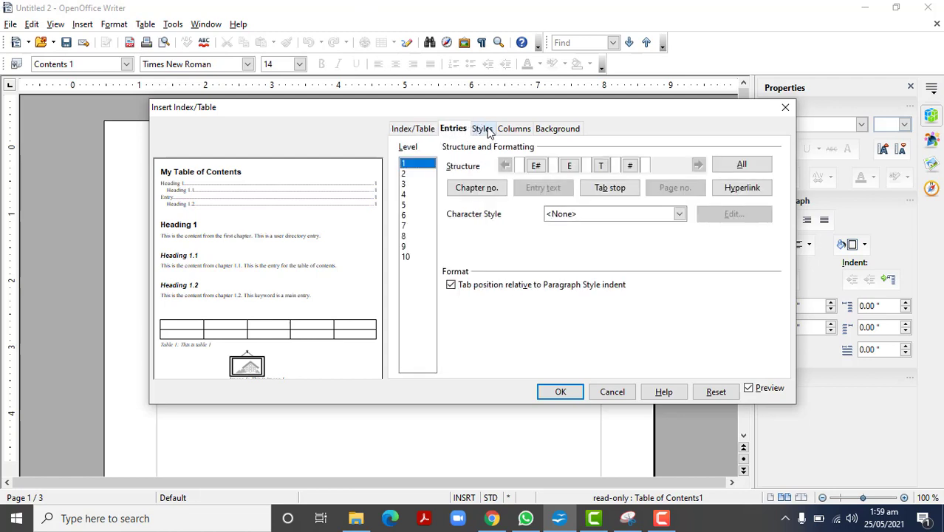
left_click(487, 130)
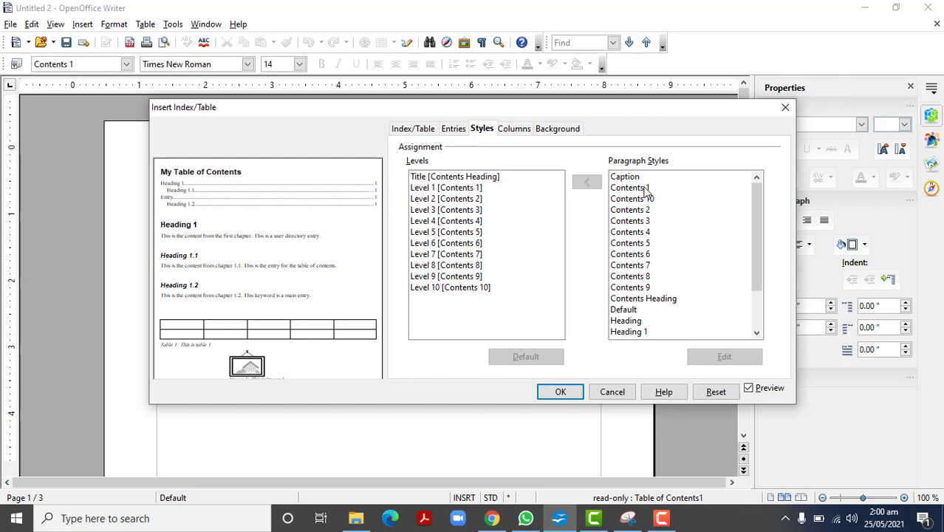
left_click_drag(758, 203, 762, 159)
left_click(628, 211)
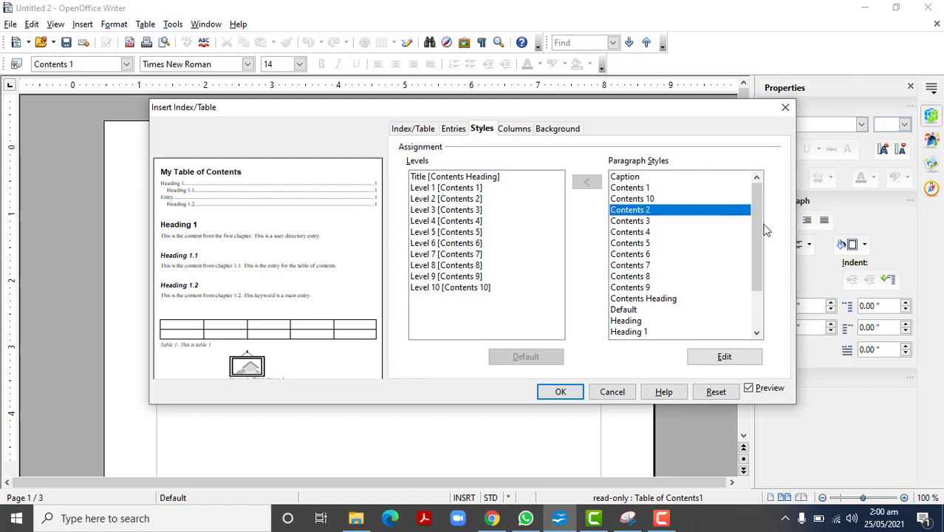
left_click_drag(754, 232, 751, 269)
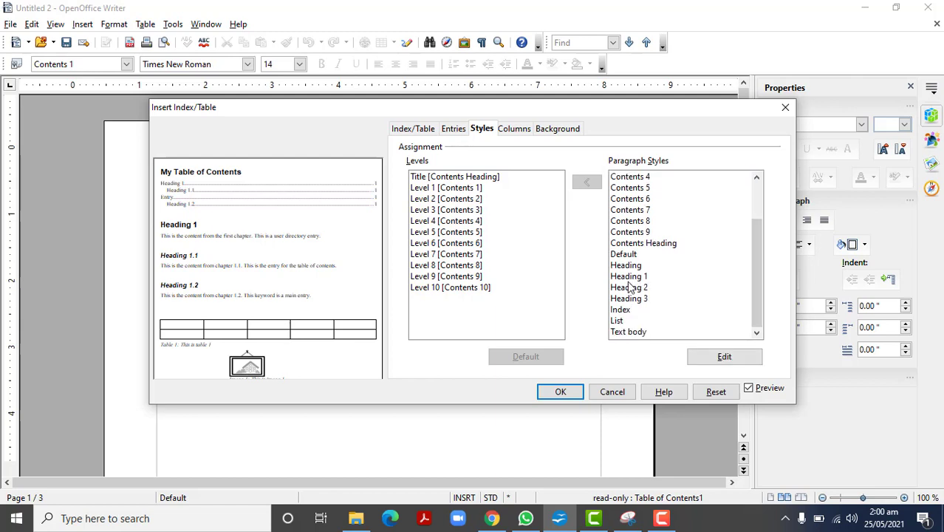
Step: Inspect the Heading 1 paragraph style's settings from the table of contents style assignments, then close them without editing
left_click(628, 278)
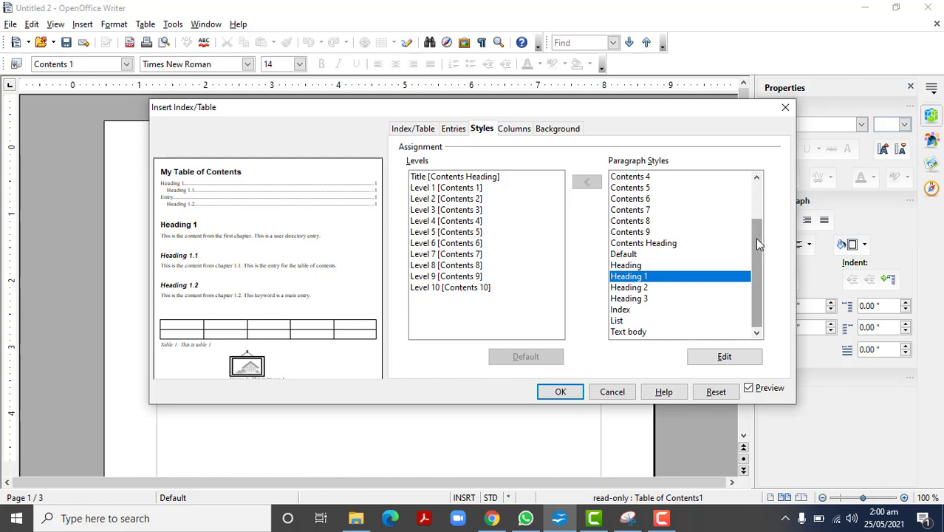
left_click_drag(756, 237, 752, 191)
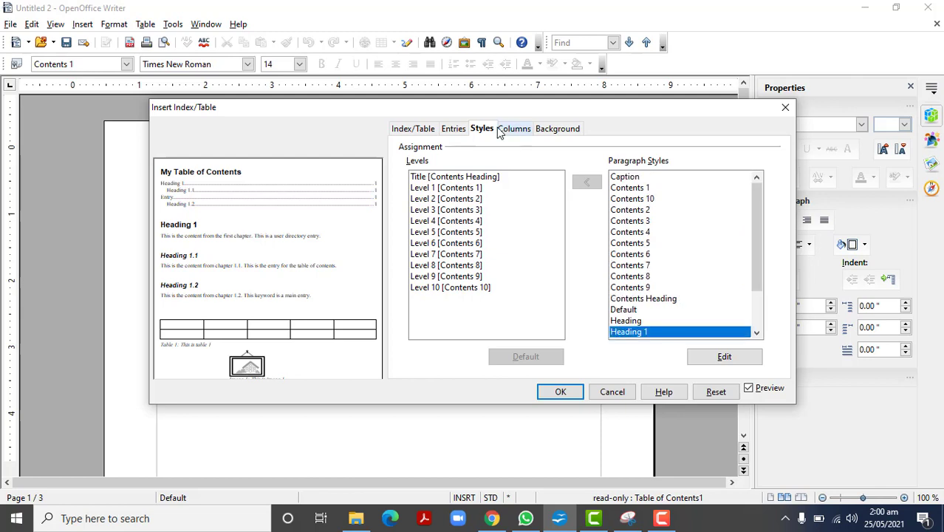
left_click(724, 357)
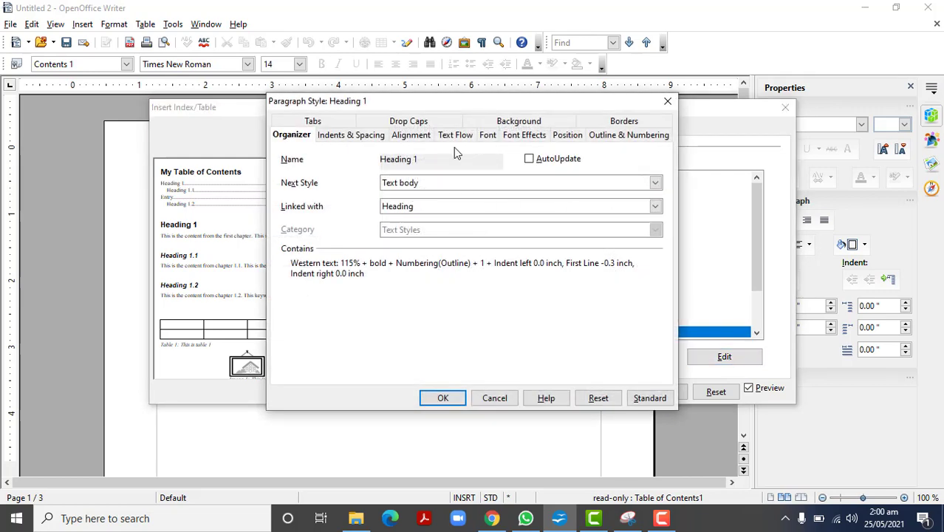
left_click(668, 102)
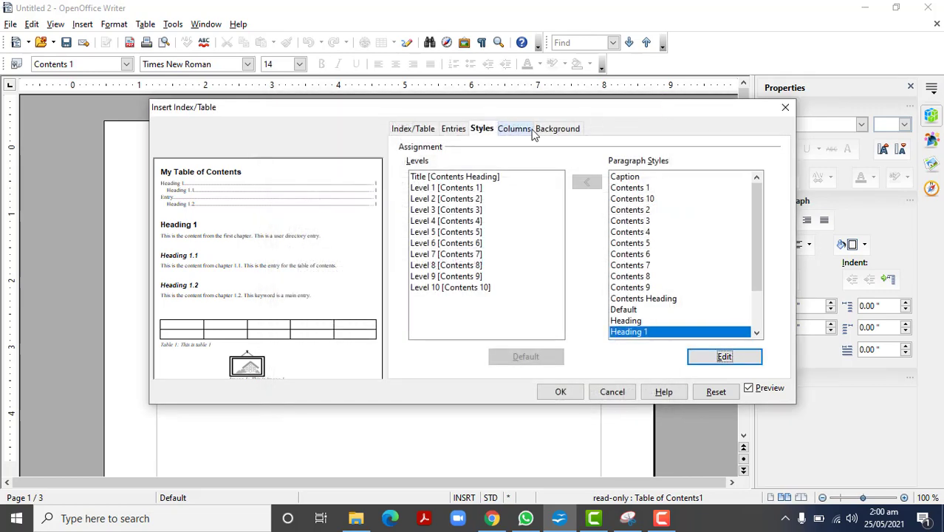
Step: Review the table of contents' column and background options, then apply the table's settings and deselect it in the document
left_click(515, 129)
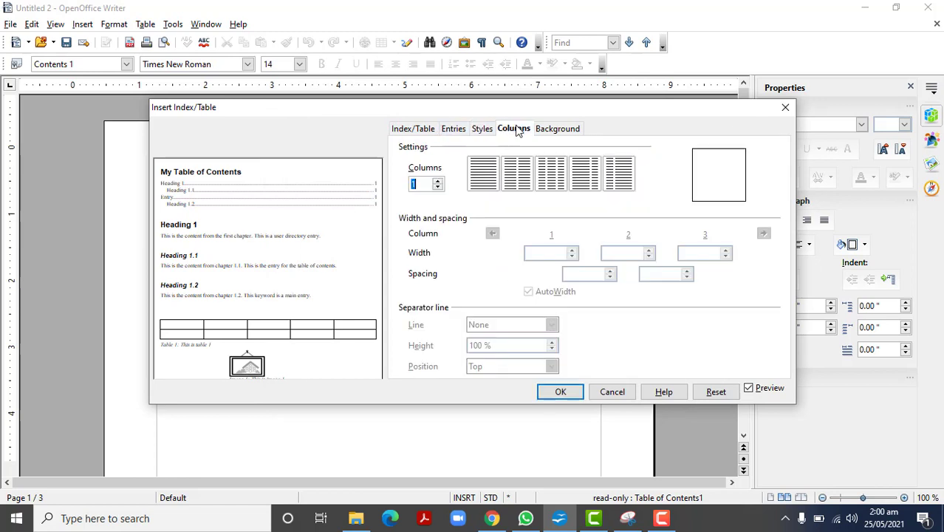
left_click(559, 129)
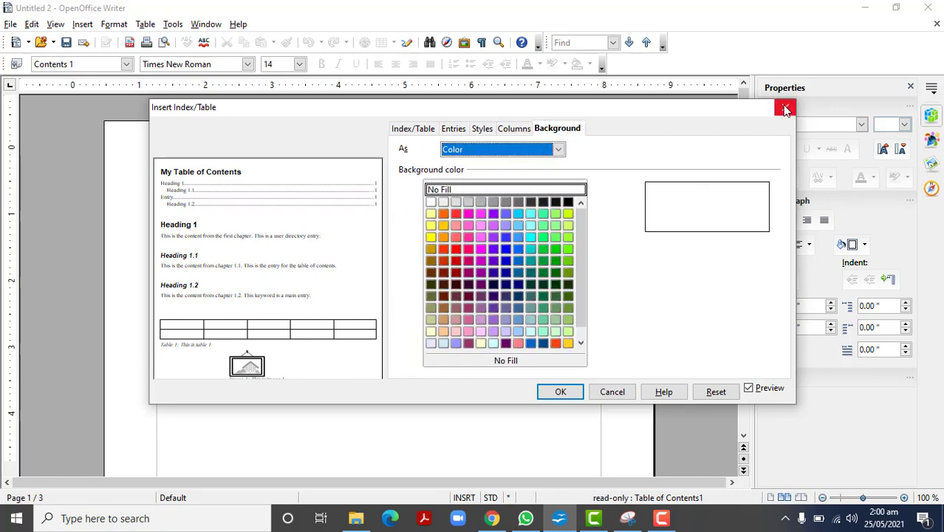
left_click(560, 393)
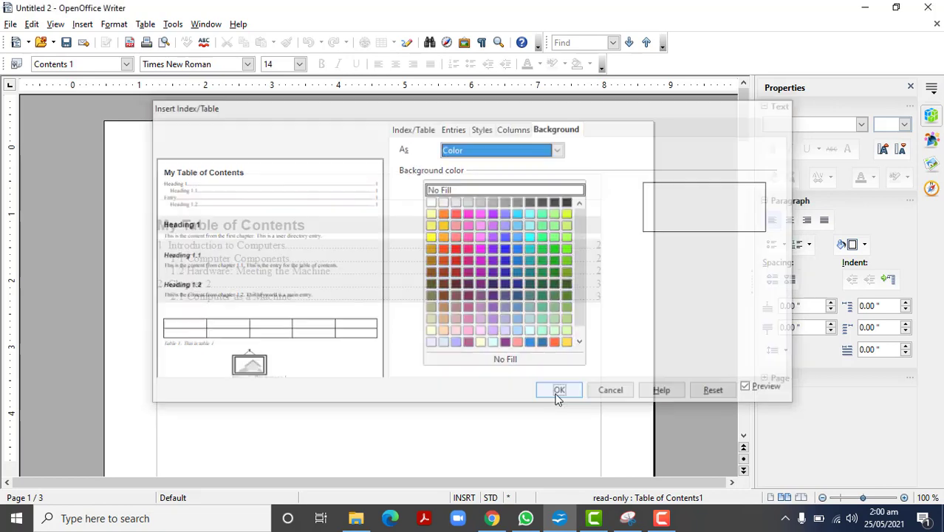
left_click(379, 396)
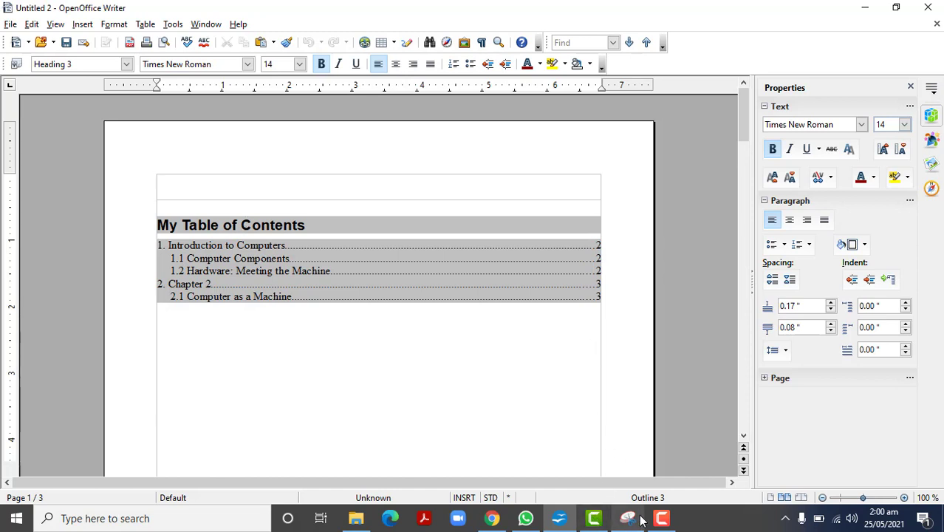
mouse_move(665, 521)
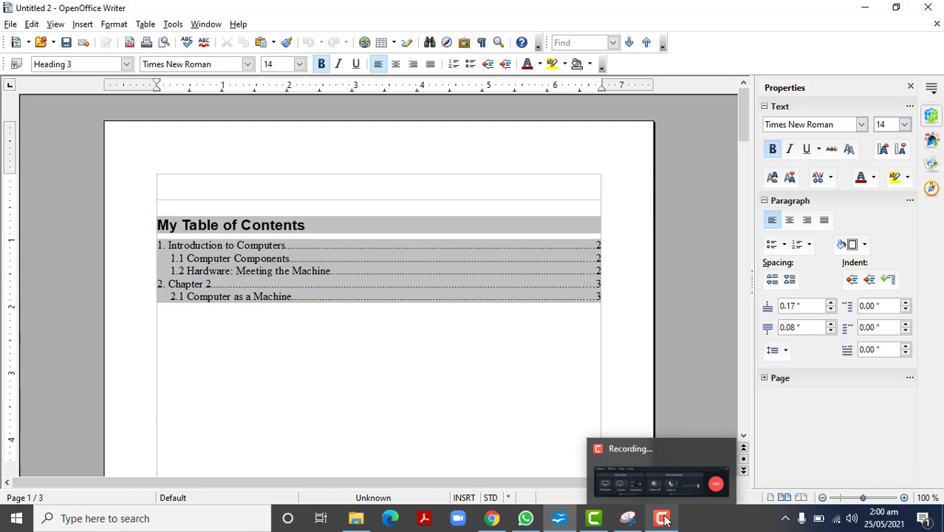
left_click(667, 480)
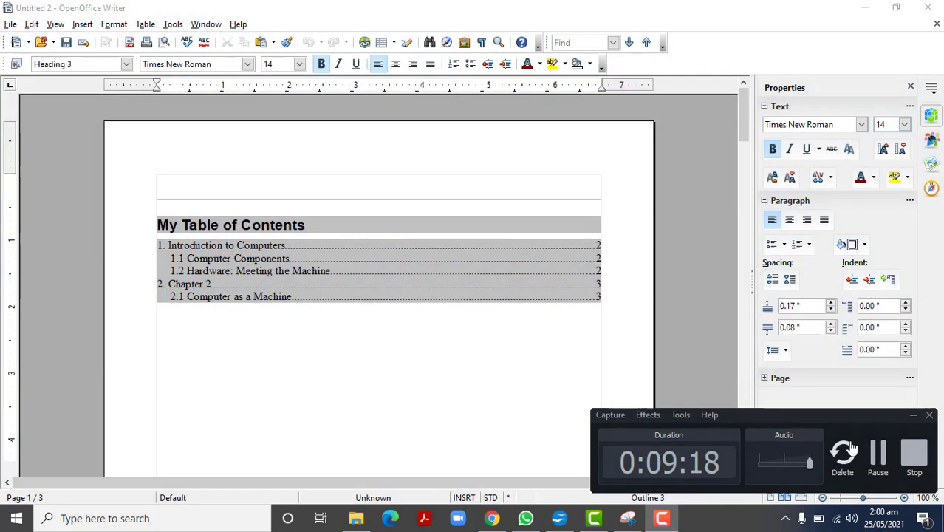